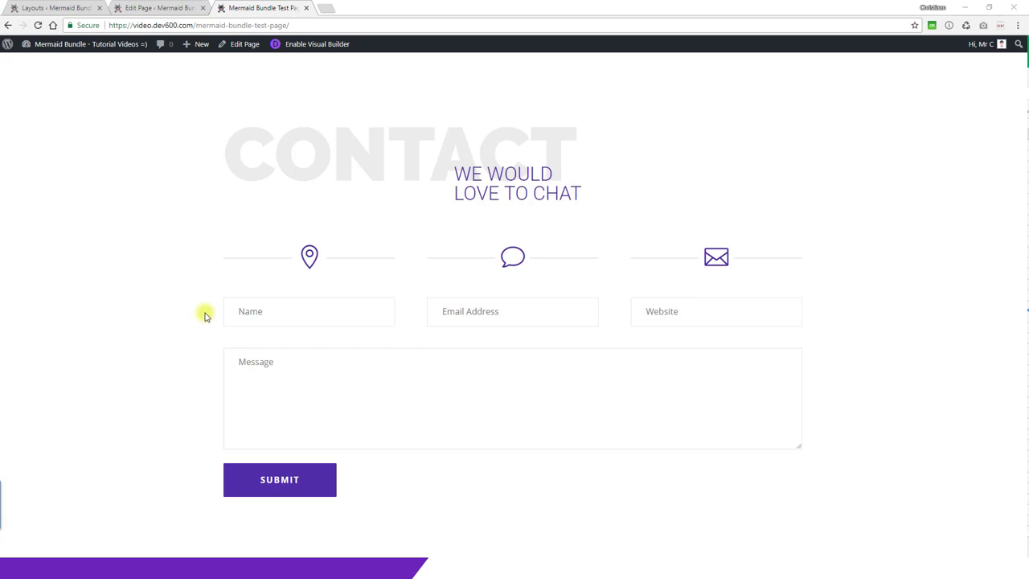
Examine the contact form's blurb pop-ups, message field and submit button alongside its 3 Column Reveal Contact Form CSS in Notepad++
mouse_move(470, 233)
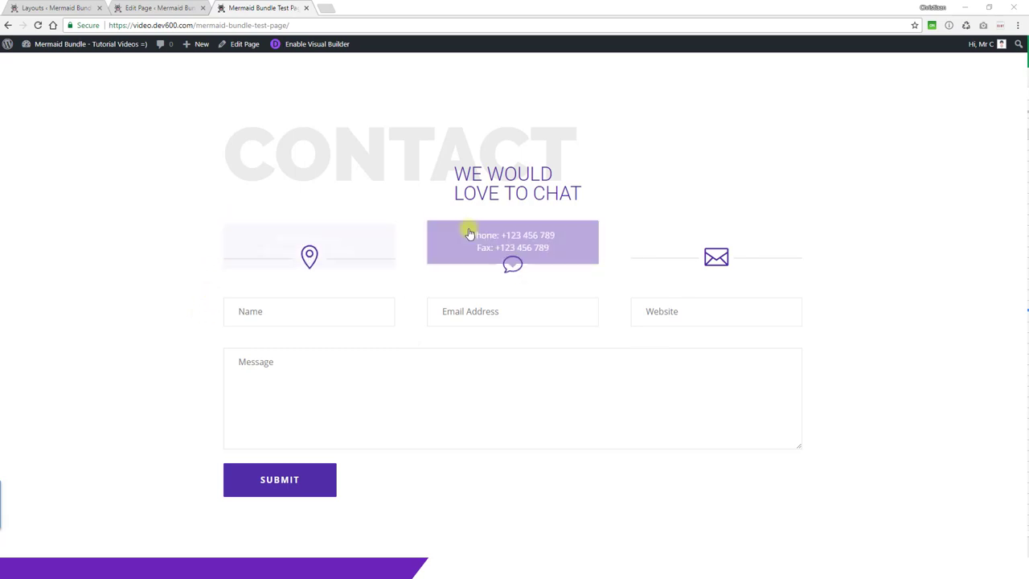
mouse_move(310, 263)
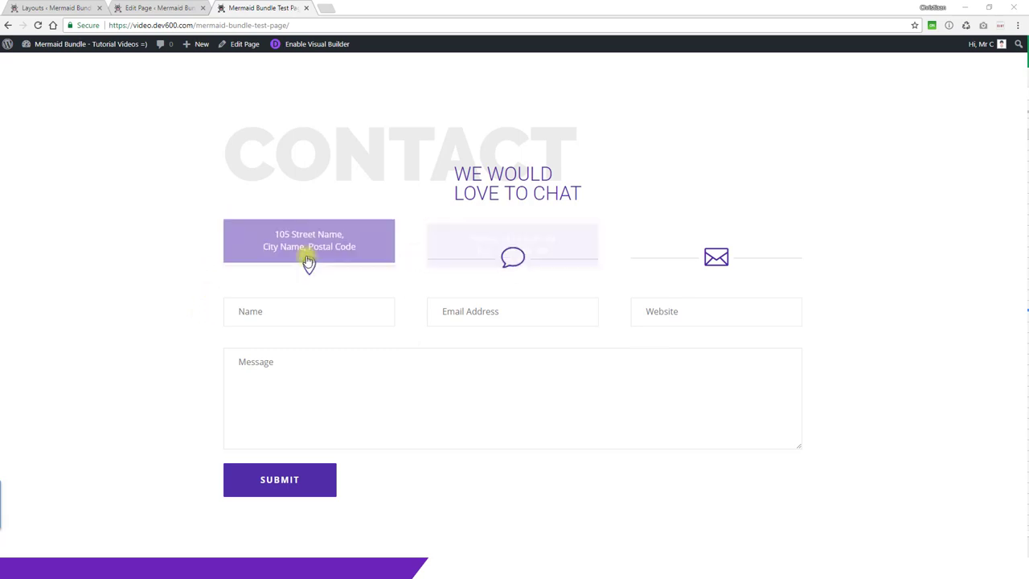
click(244, 385)
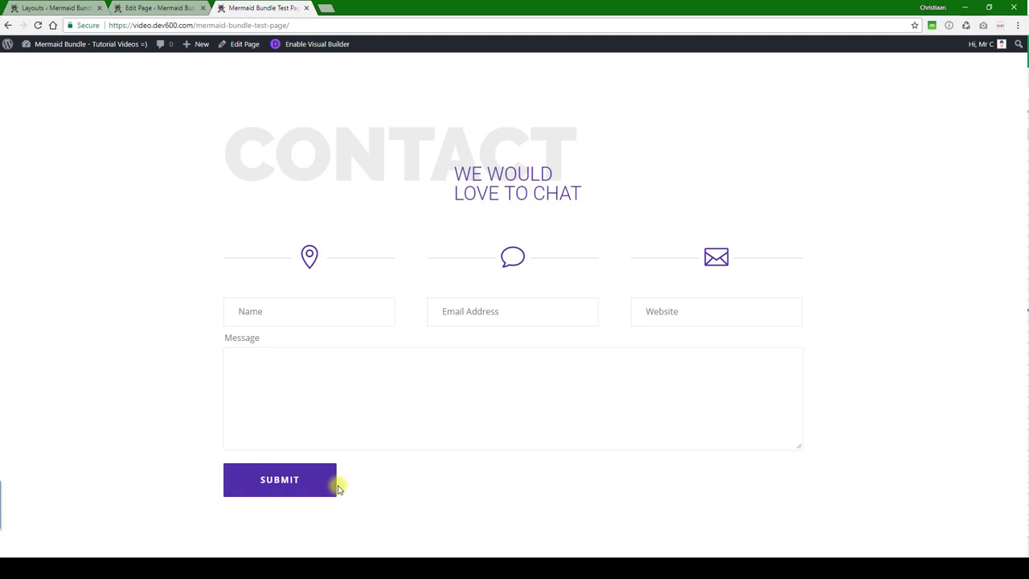
click(335, 551)
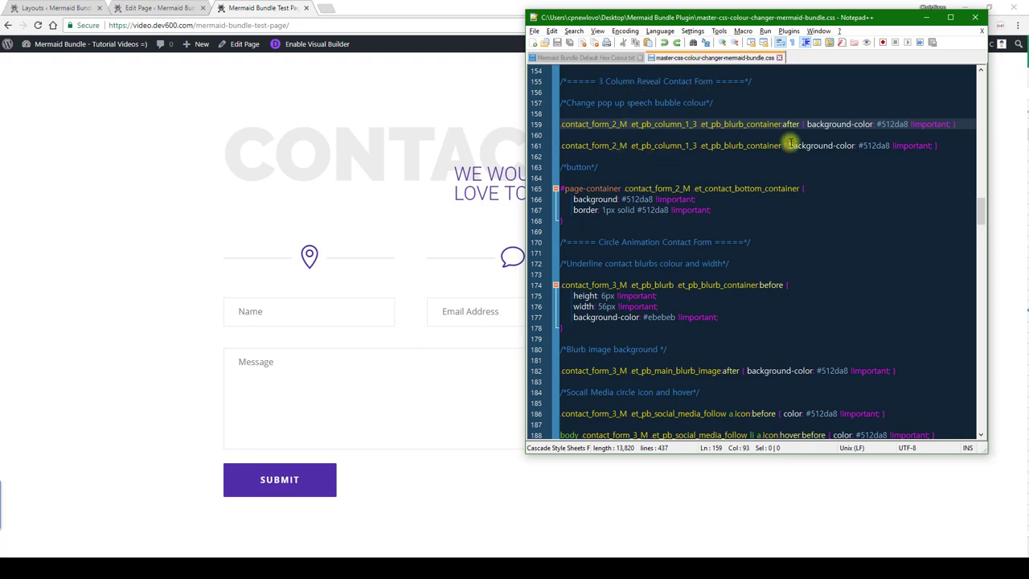
mouse_move(315, 269)
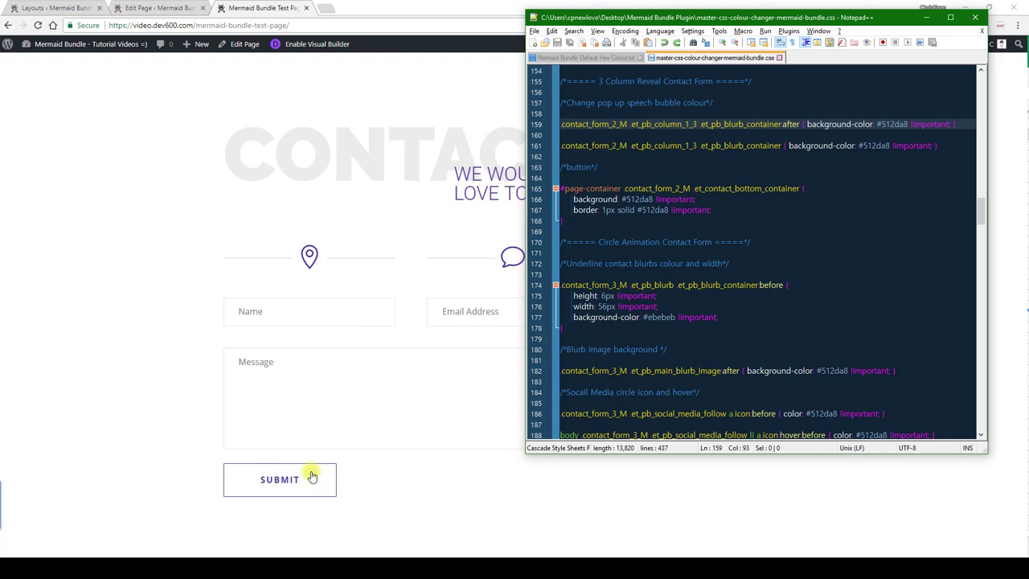
On the Edit Page in Chrome, open the body text colour setting of the CTA - Contact module
click(179, 12)
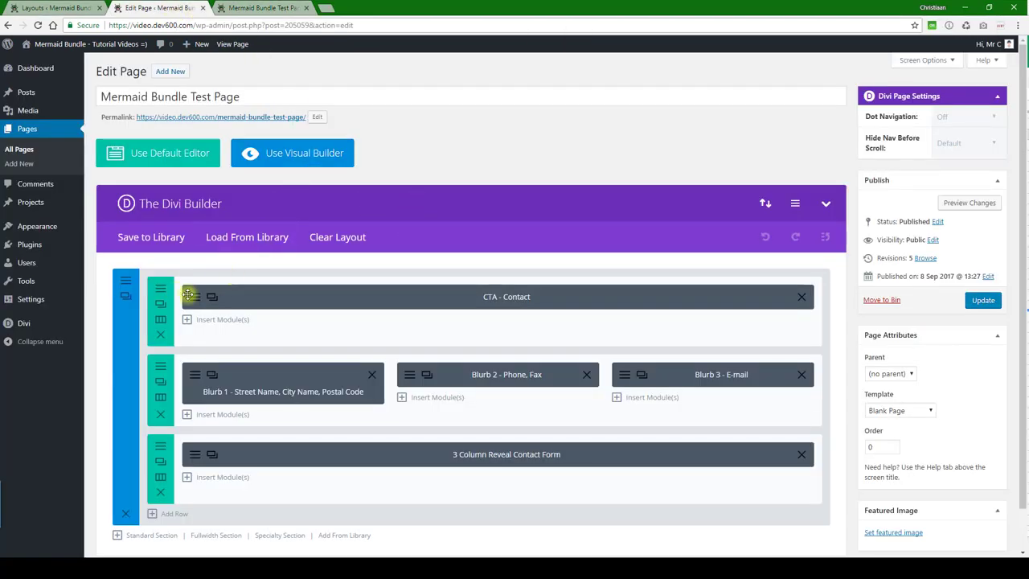
click(280, 297)
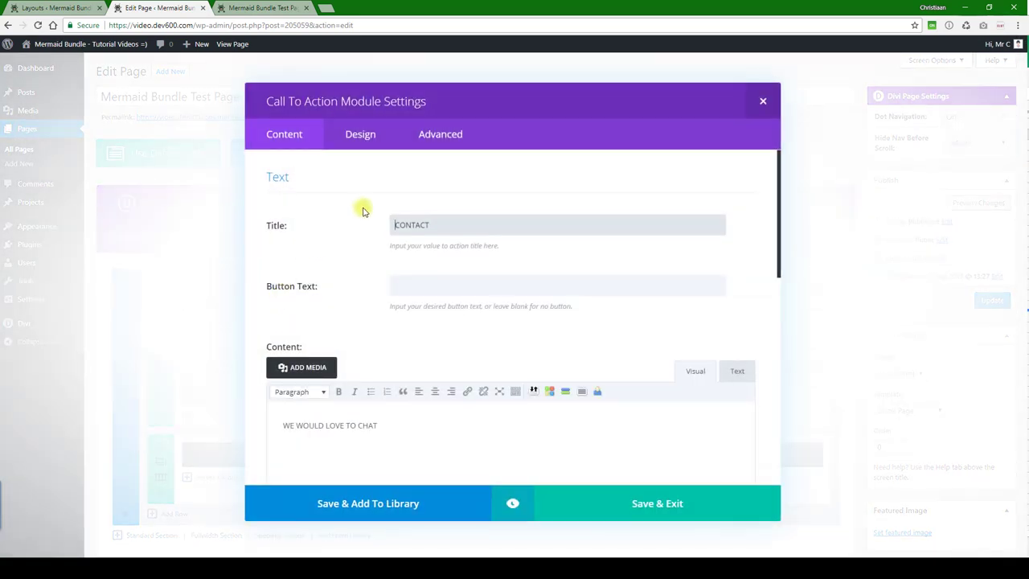
click(361, 133)
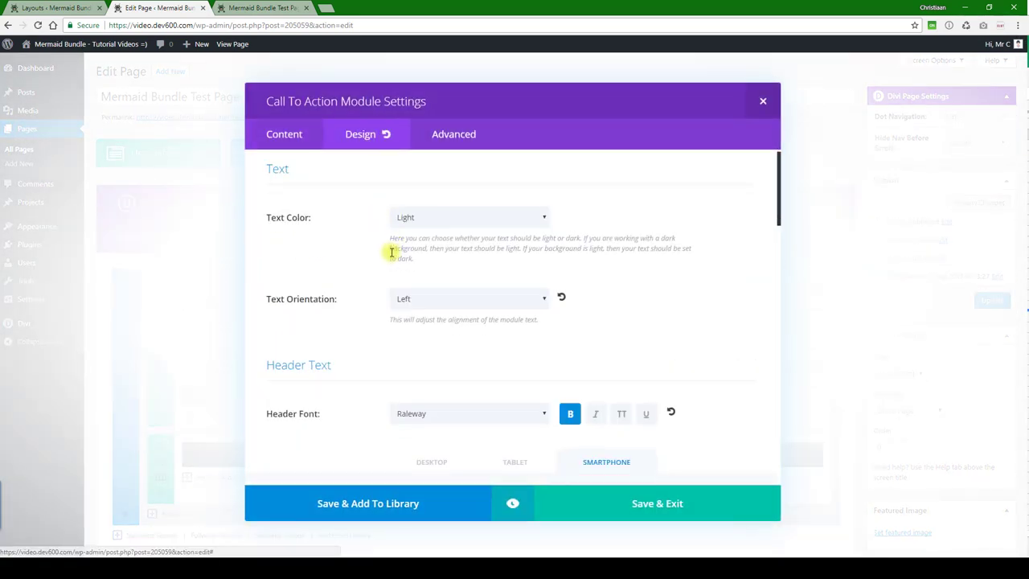
scroll(391, 251, down, 10)
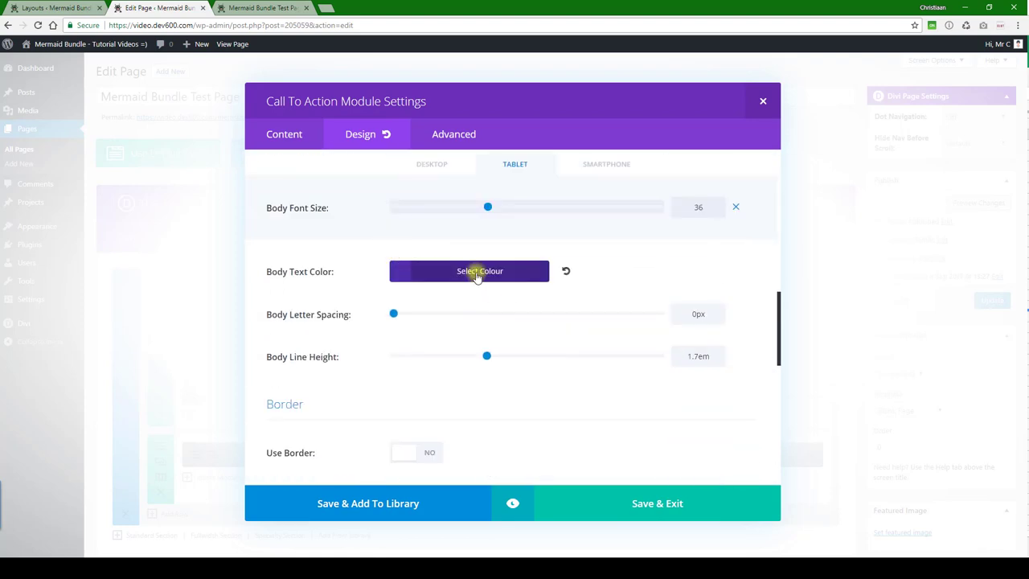
click(478, 274)
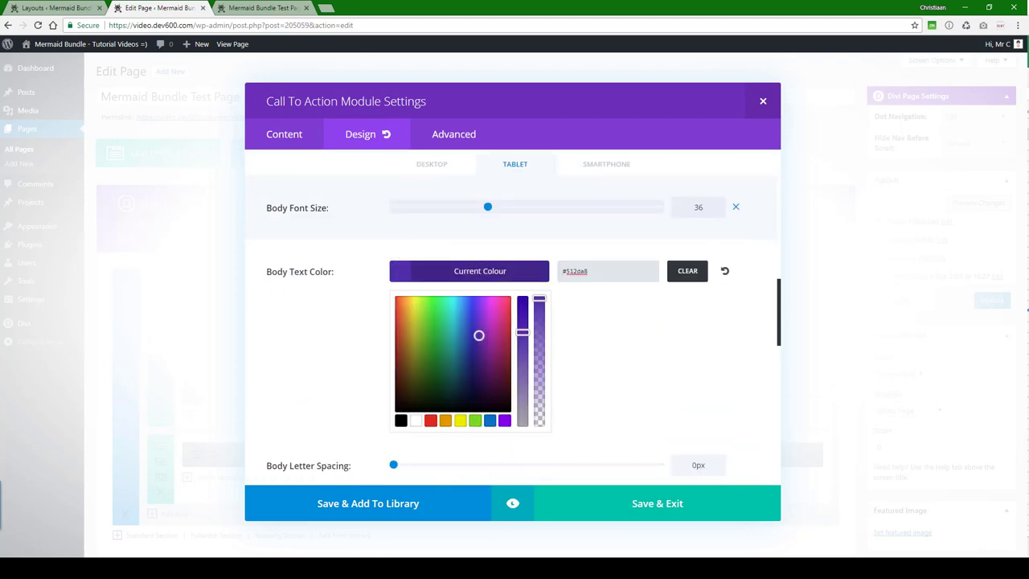
Switch to Notepad++ and copy the Dark Green hex value 0a9003 from the Mermaid Bundle Default Hex Colour file
key(alt+Tab)
click(607, 61)
double_click(587, 180)
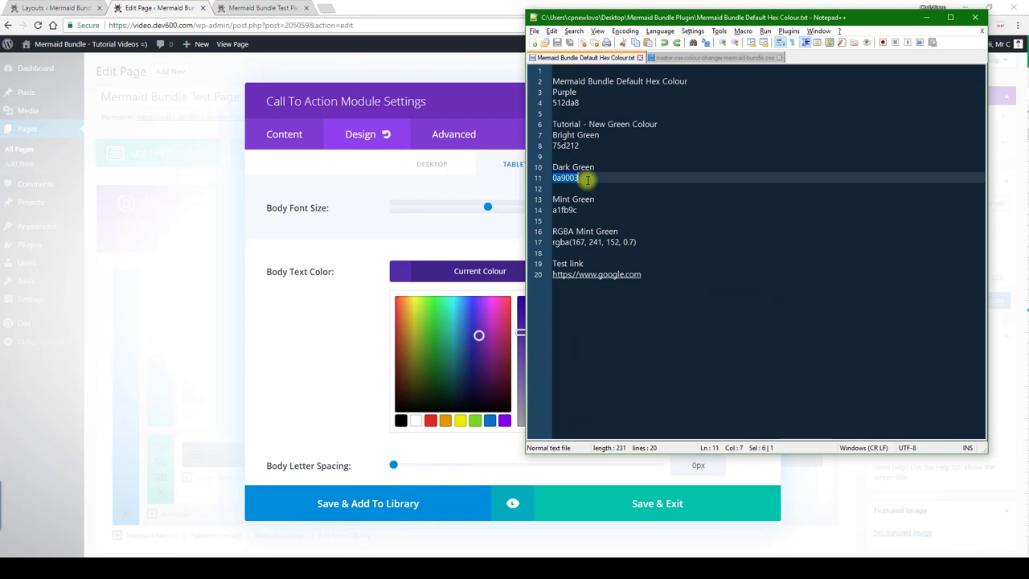
click(570, 185)
double_click(567, 178)
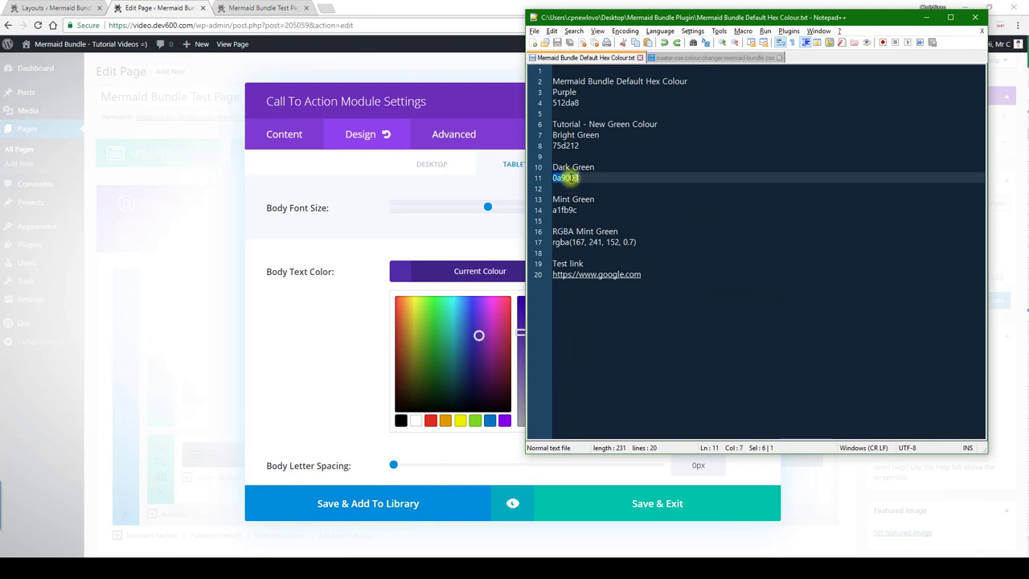
Set the Call To Action module's body text colour to #0a9003
click(346, 280)
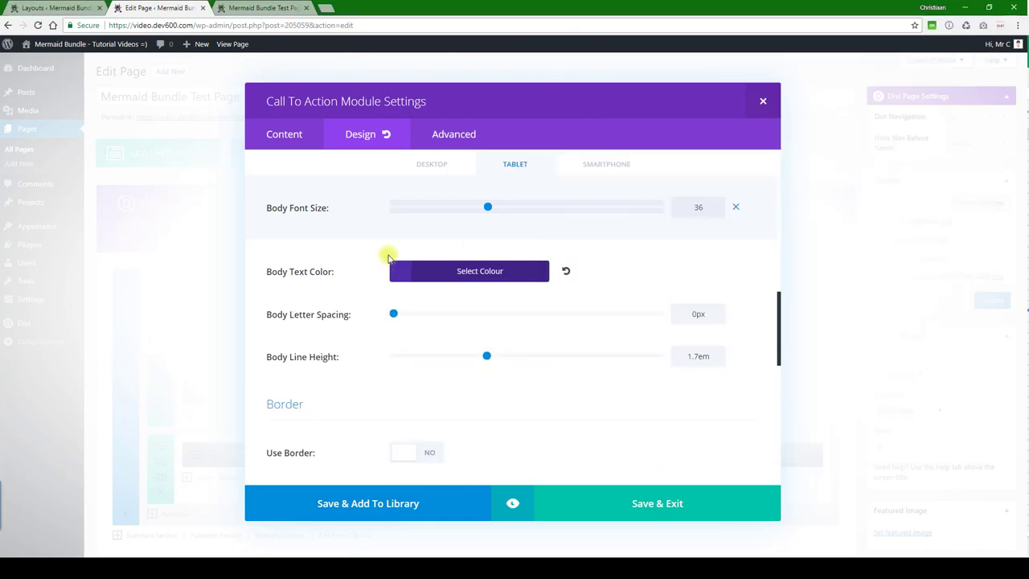
click(462, 277)
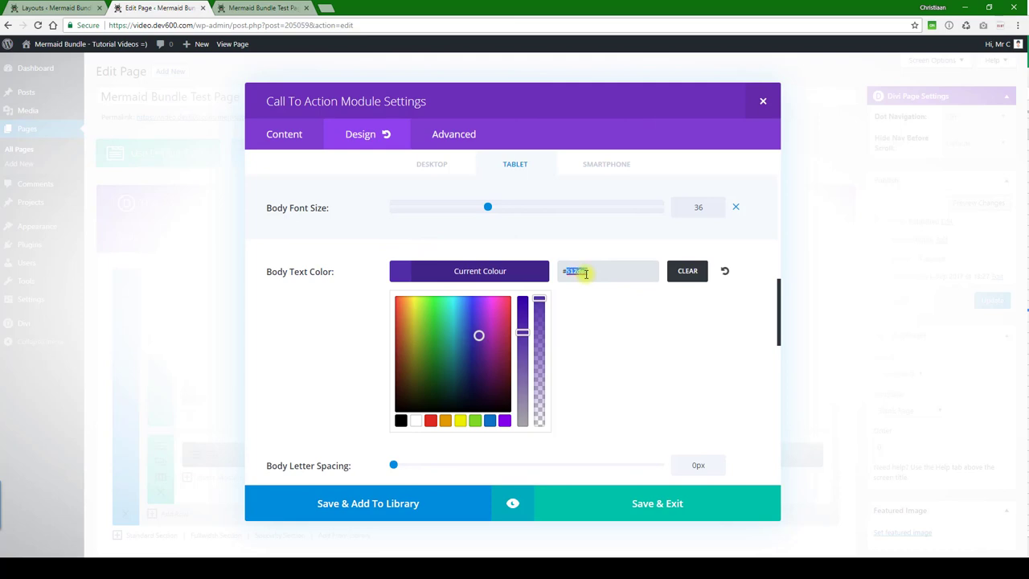
scroll(630, 386, down, 10)
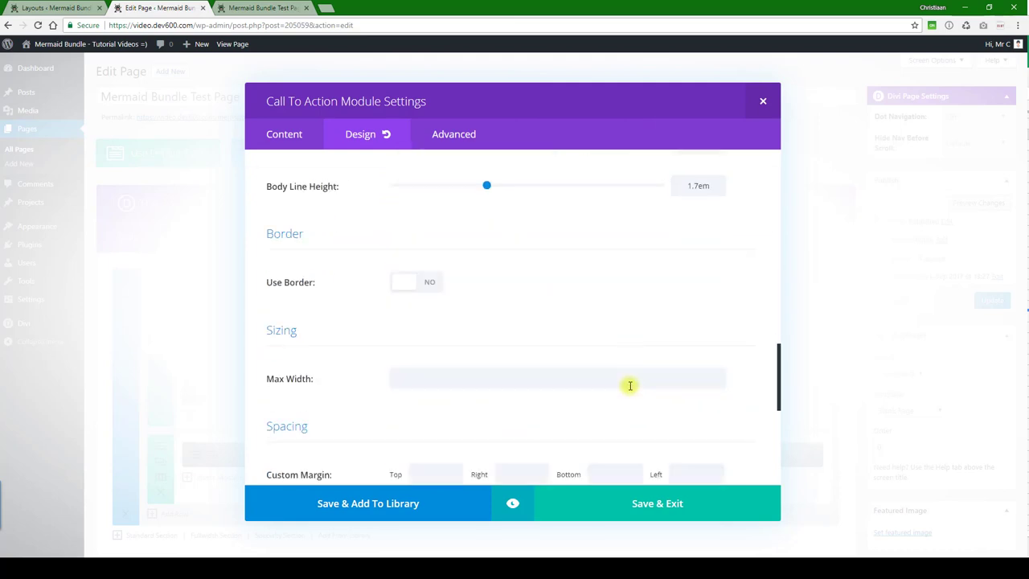
Check the Call To Action module's custom CSS, preview the contact heading and save the module
click(459, 134)
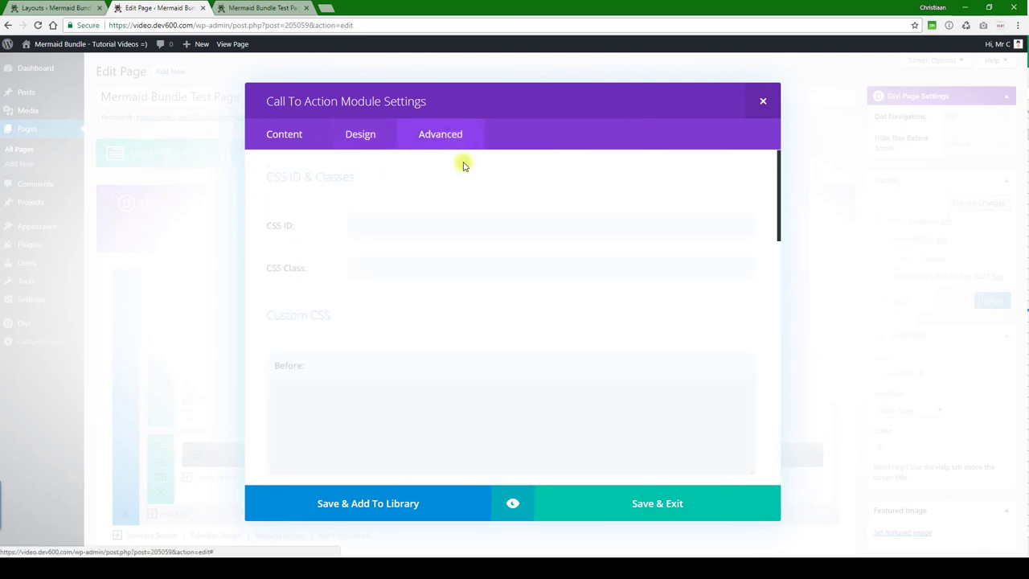
scroll(455, 201, down, 5)
scroll(455, 204, down, 5)
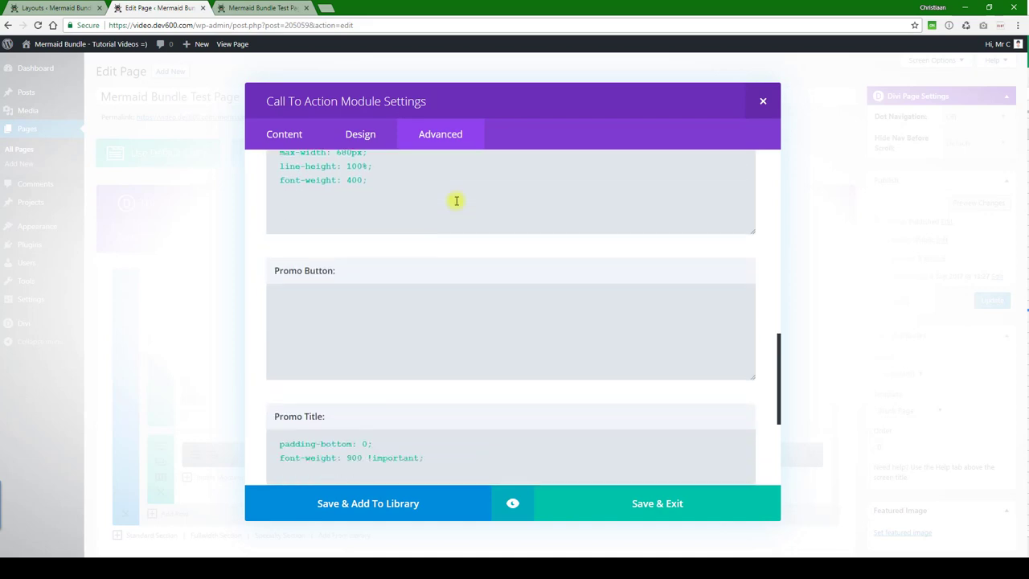
scroll(455, 203, down, 1)
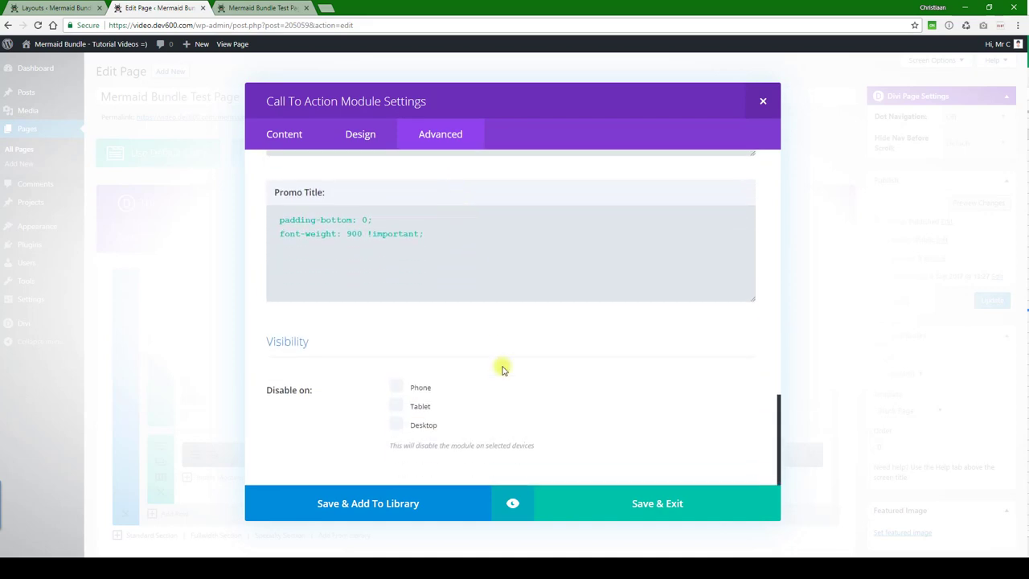
click(513, 507)
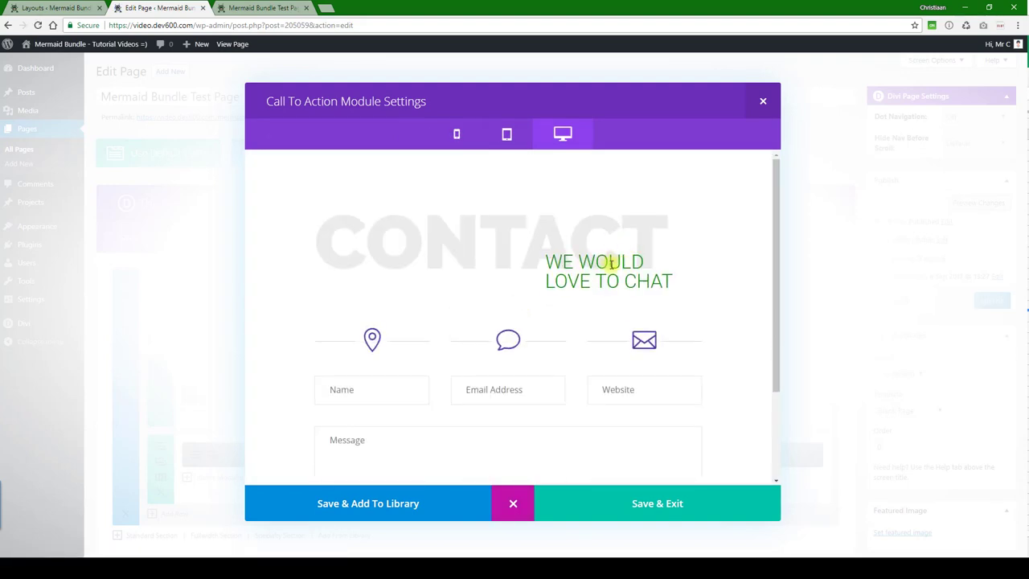
click(635, 506)
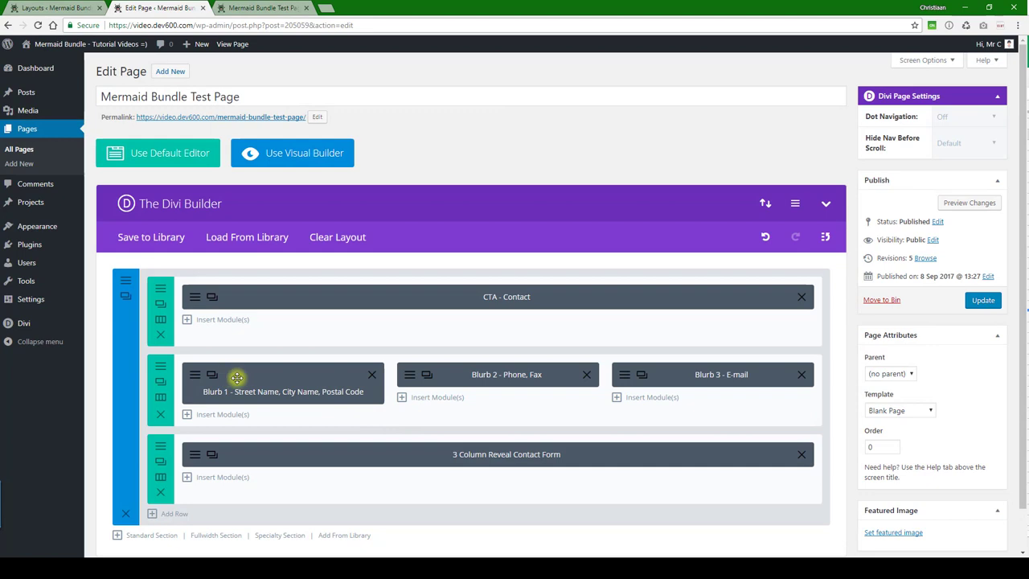
Open the settings of Blurb 1 with the street address and review its text content and location pin icon
click(238, 376)
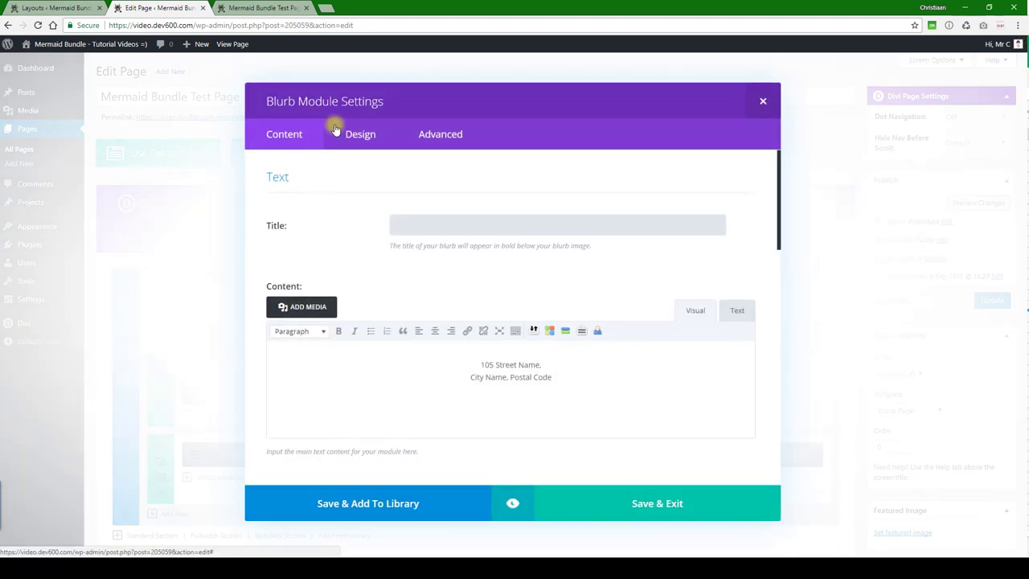
scroll(336, 197, down, 4)
scroll(344, 194, down, 4)
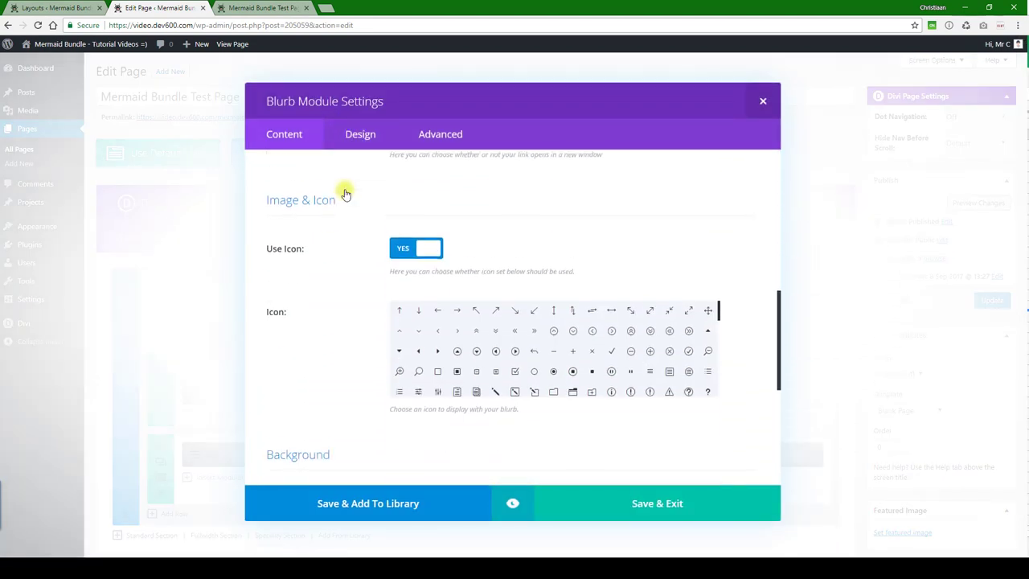
scroll(345, 193, up, 1)
scroll(492, 321, down, 3)
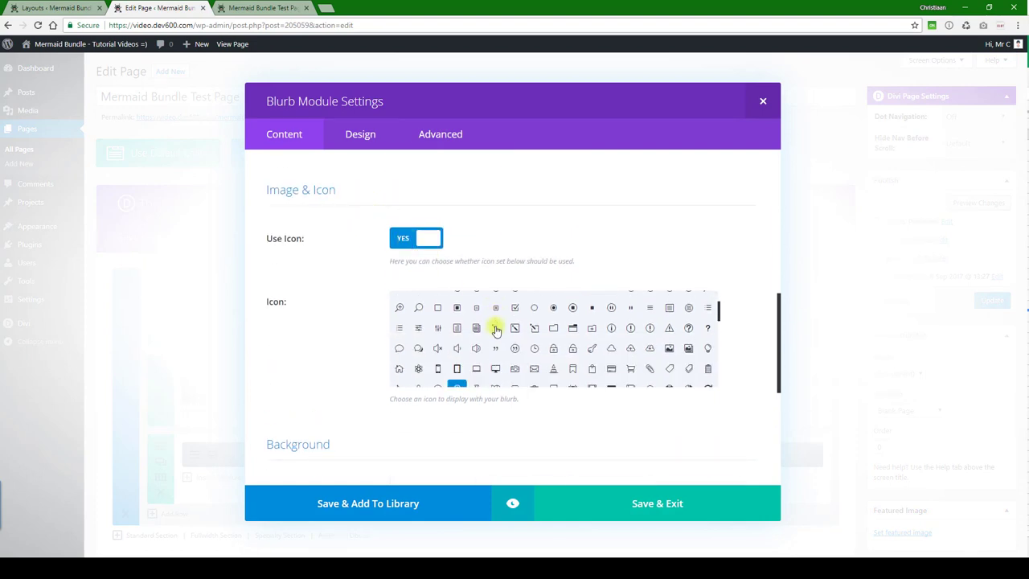
click(460, 336)
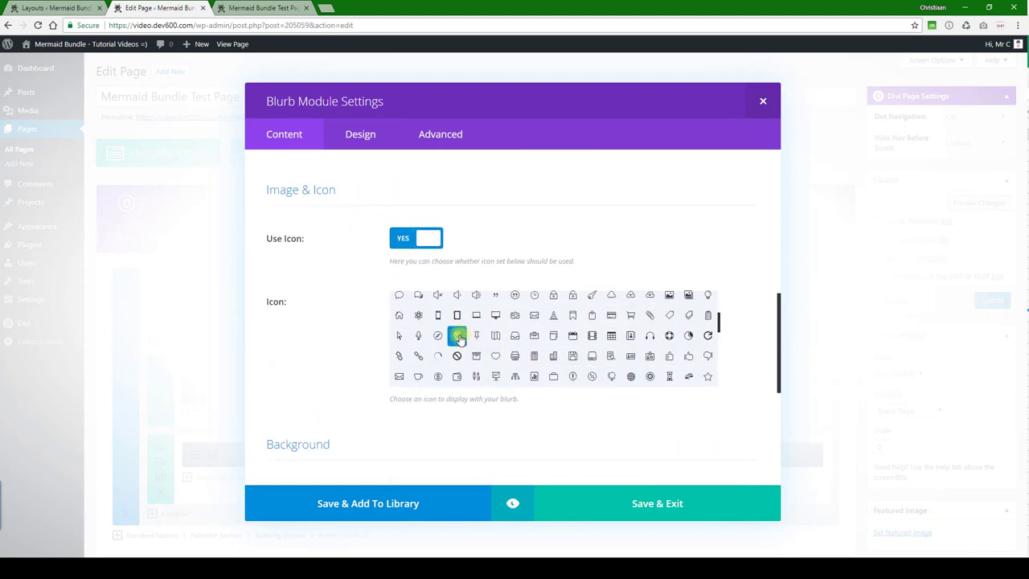
scroll(354, 319, down, 4)
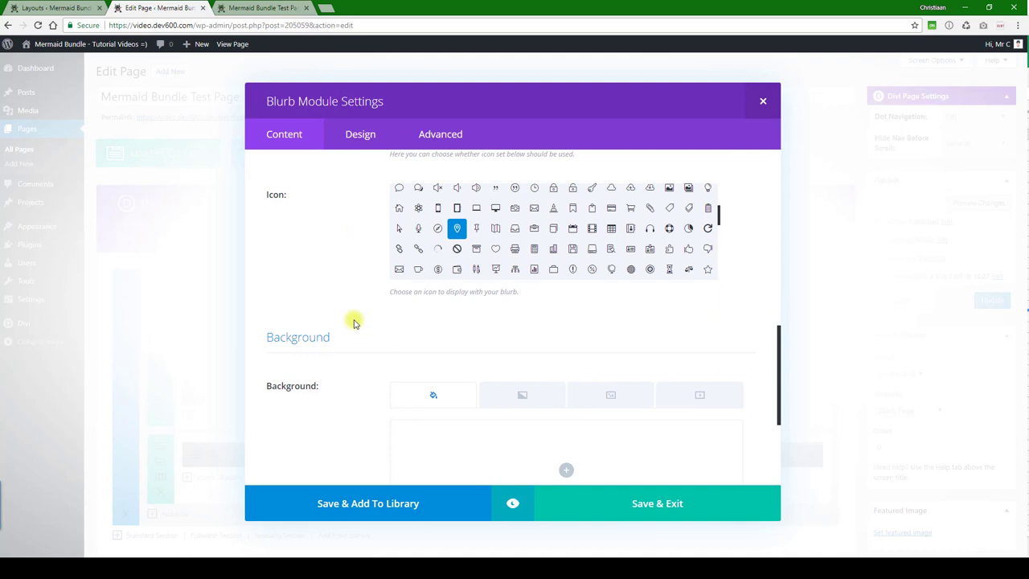
scroll(347, 301, up, 8)
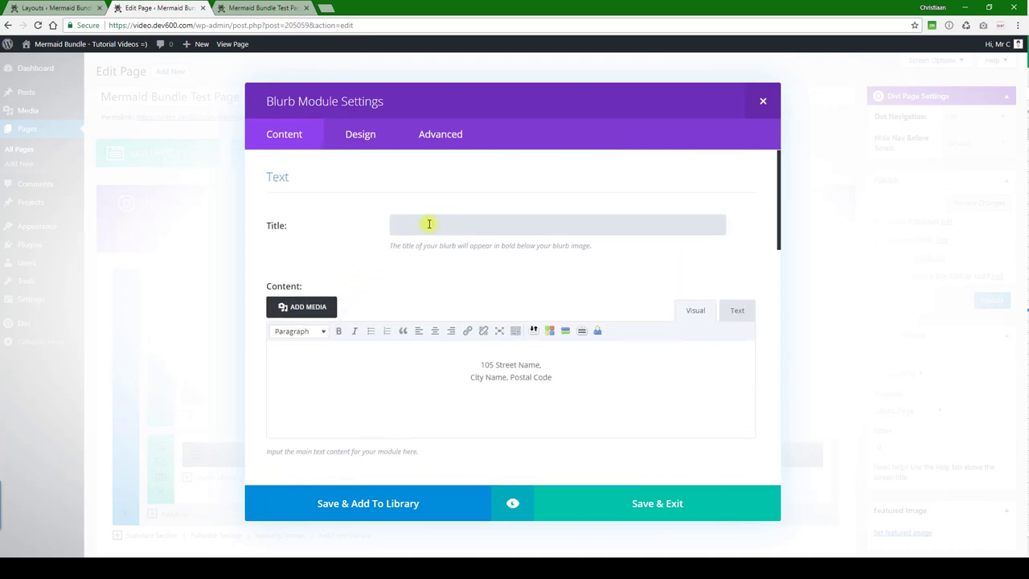
scroll(429, 223, down, 6)
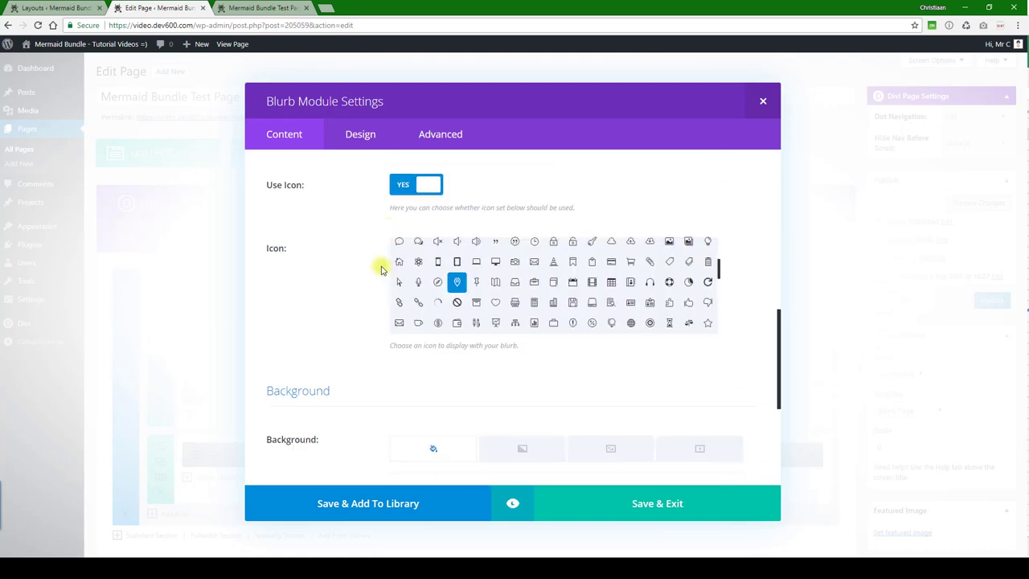
scroll(374, 264, down, 2)
Set the icon colour of Blurb 1 to #0a9003 in its design settings
click(366, 134)
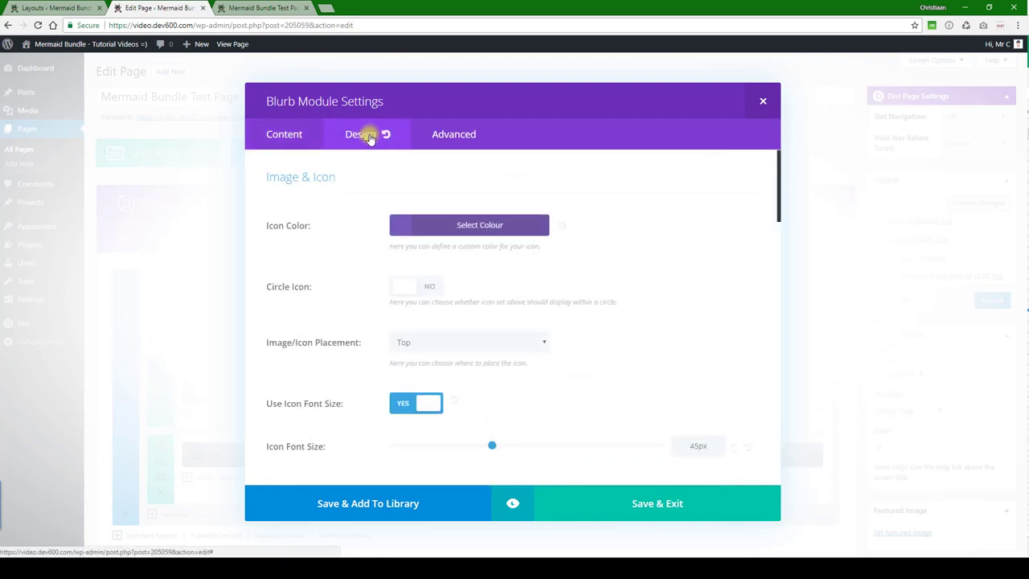
click(482, 225)
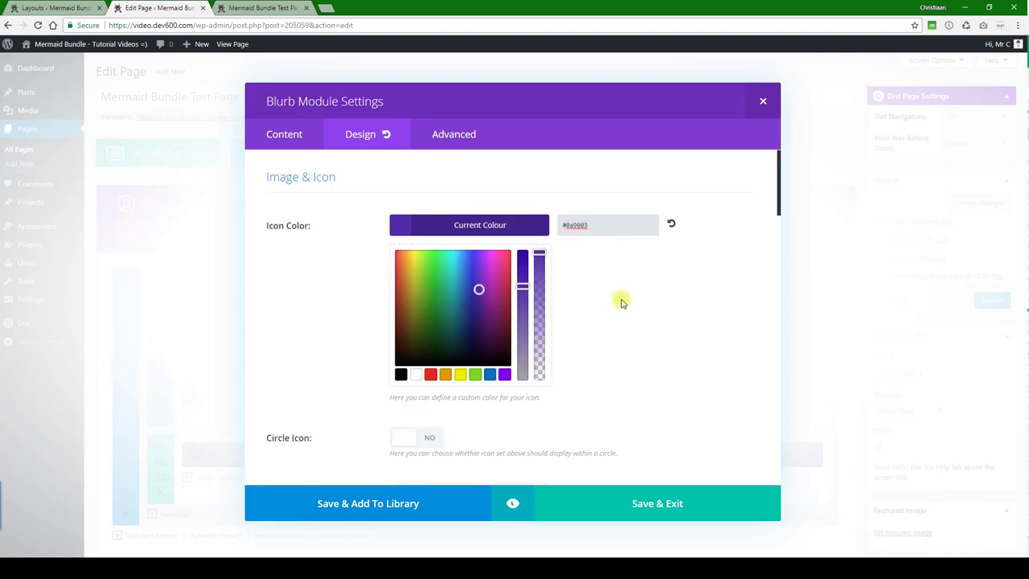
scroll(568, 345, down, 3)
Preview Blurb 1's location icon and its address pop-up, and save the module
click(508, 502)
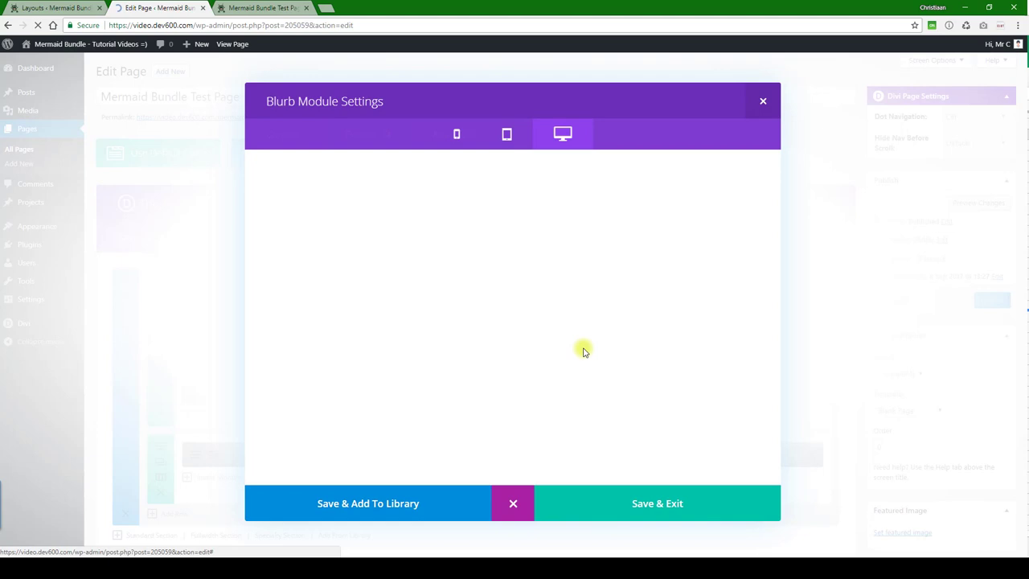
scroll(480, 310, down, 3)
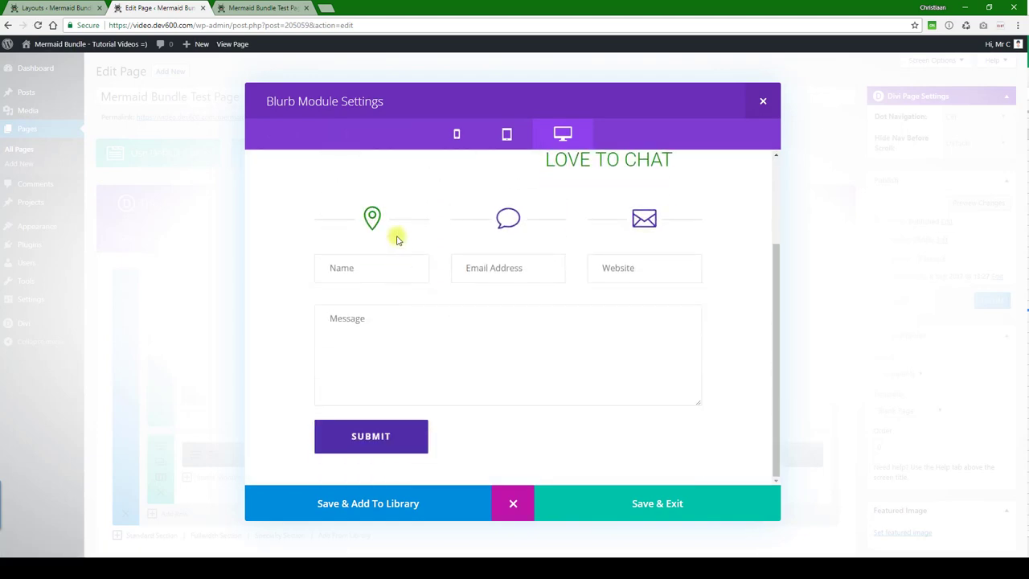
mouse_move(375, 225)
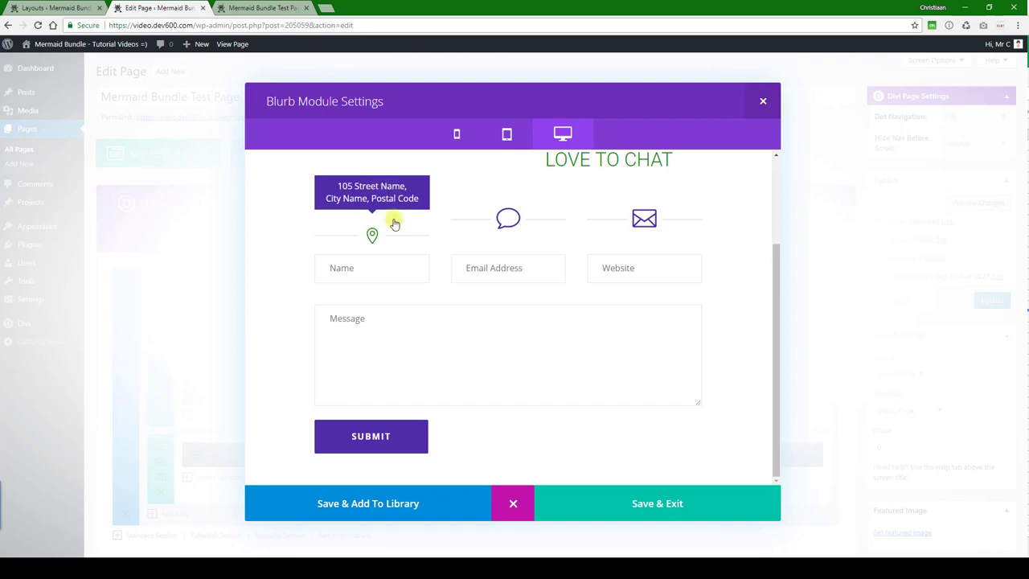
click(598, 511)
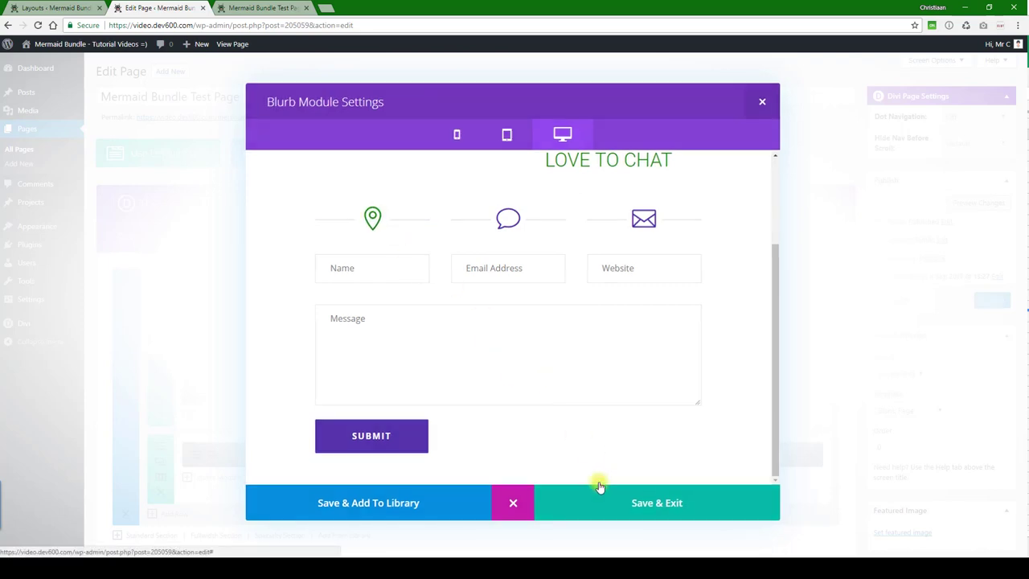
Switch to Notepad++ and set both pop-up speech bubble background colours in the 3 Column Reveal Contact Form CSS to #0a9003
key(alt+Tab)
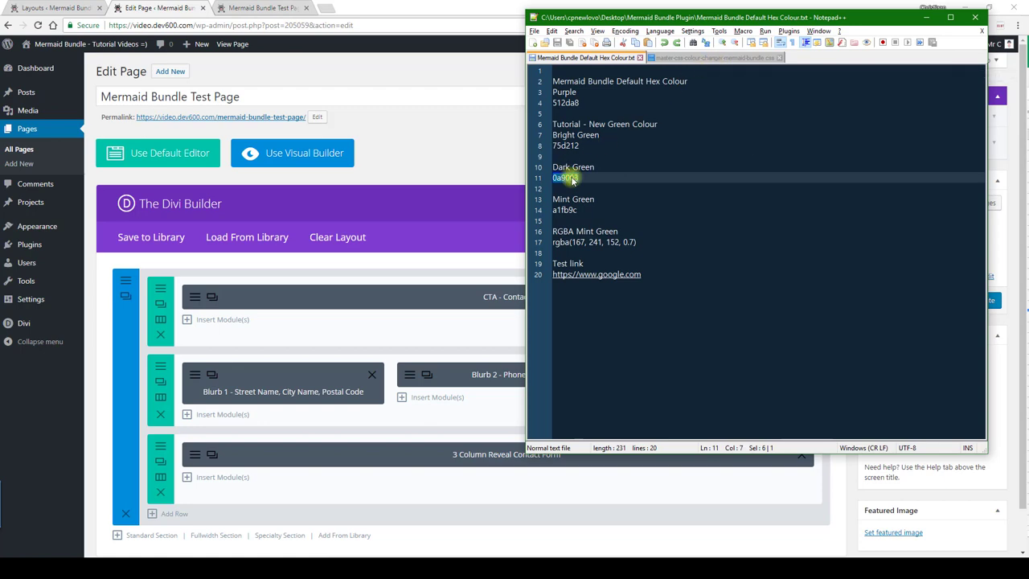
click(731, 59)
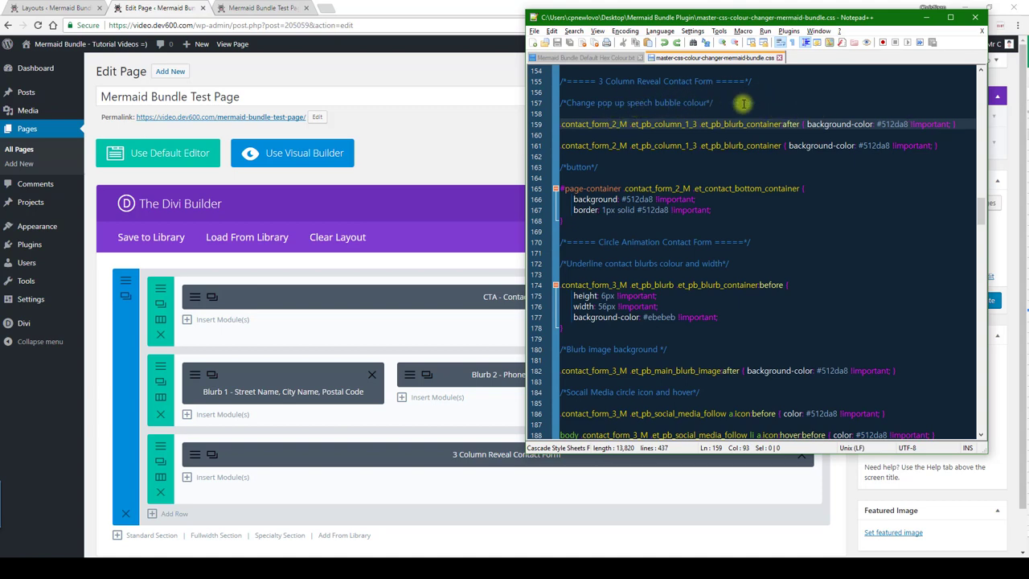
double_click(894, 125)
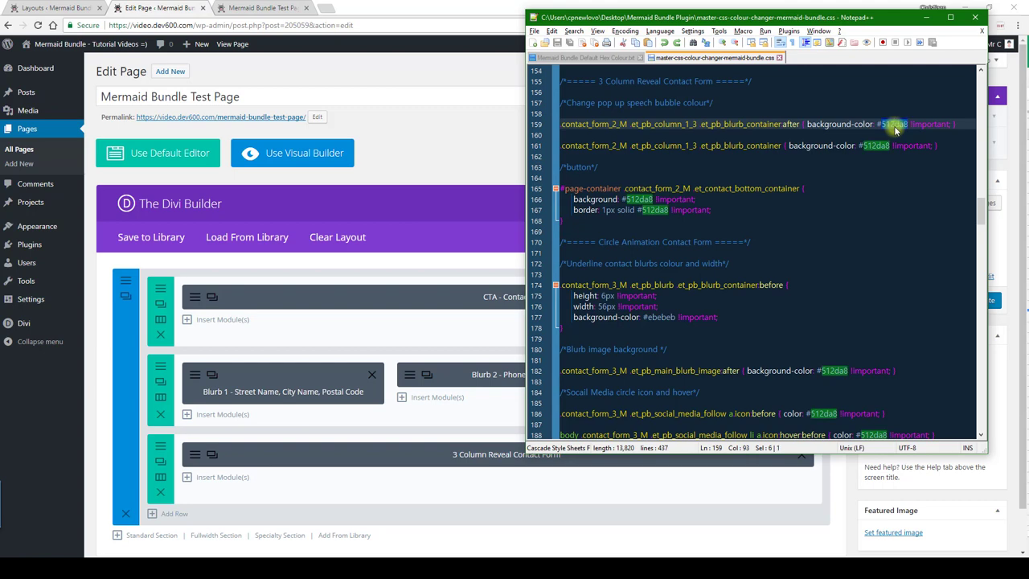
text(0a9003)
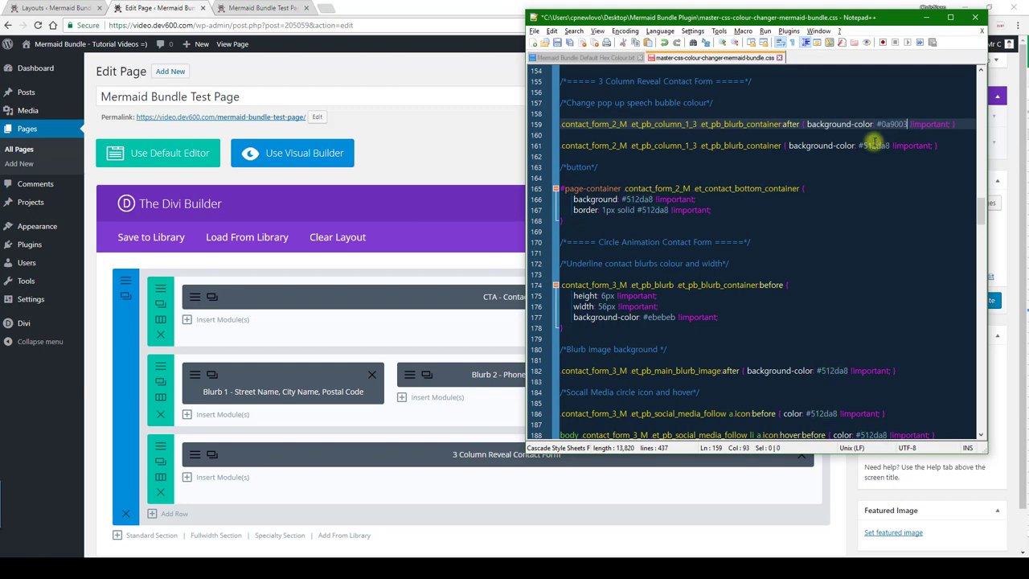
double_click(874, 145)
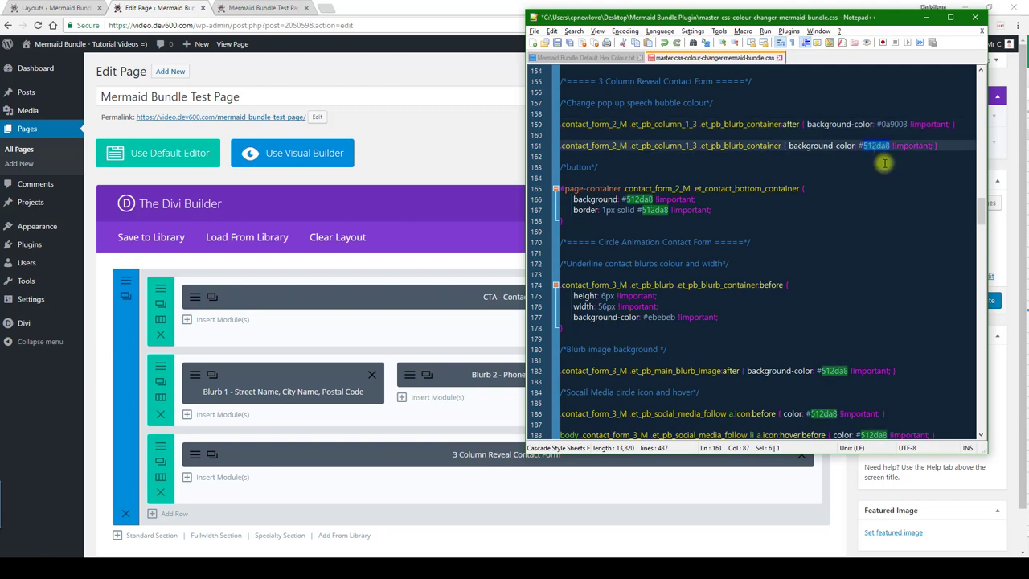
text(0a9003)
click(891, 167)
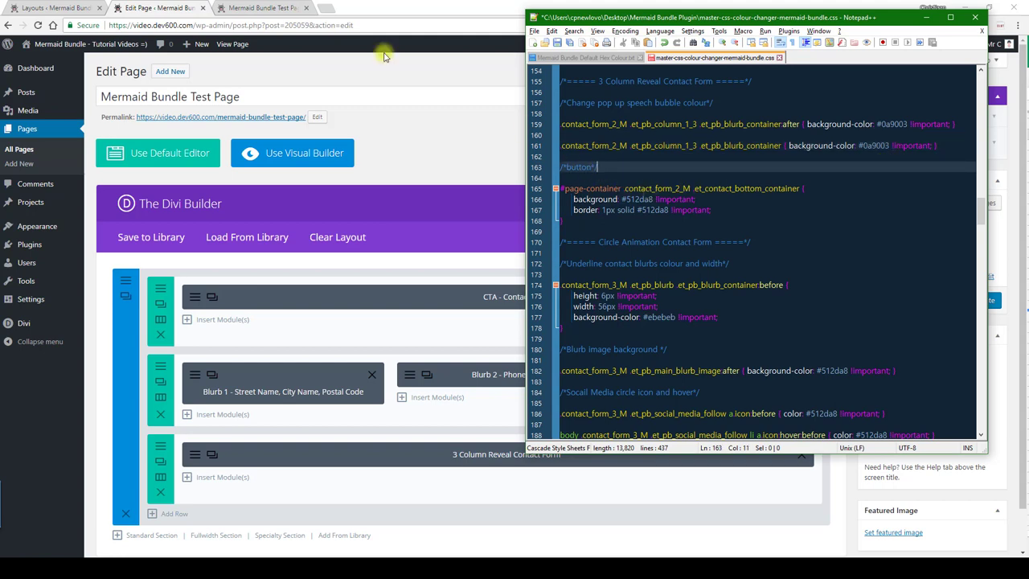
Check the Submit button on the live test page and set the button rule's background in the CSS file to #0a9003
click(257, 7)
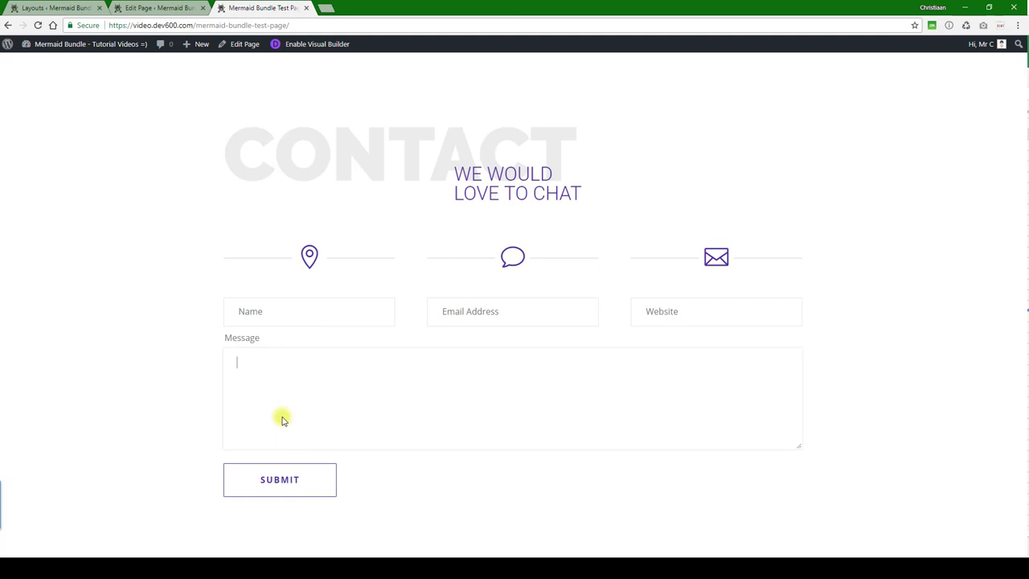
click(161, 7)
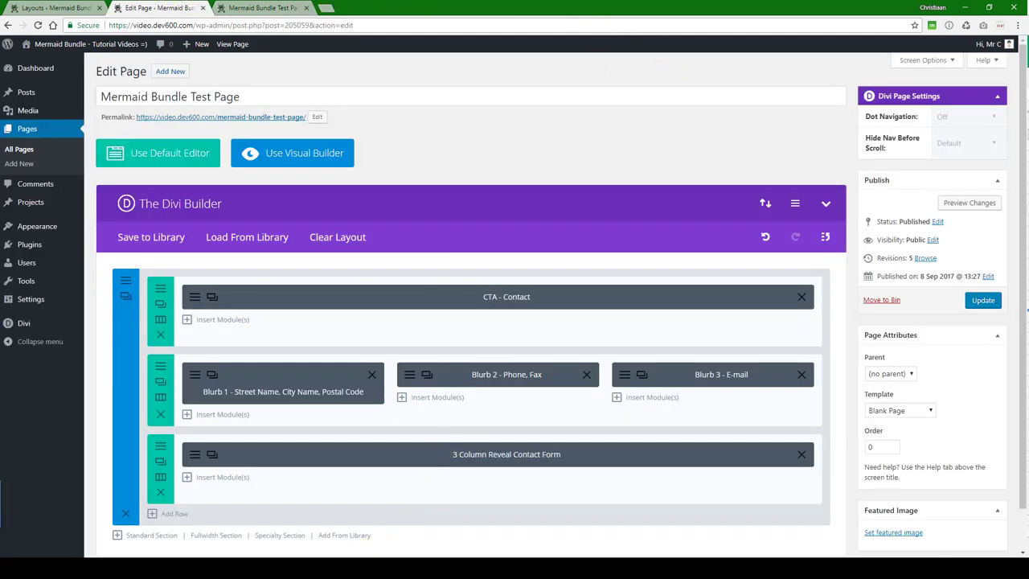
key(alt+Tab)
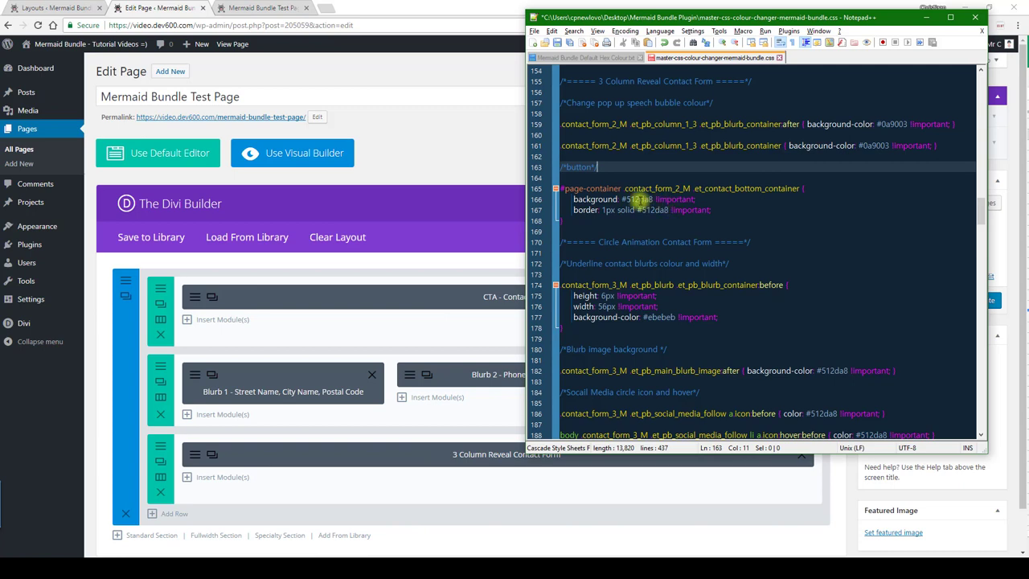
triple_click(639, 201)
double_click(640, 199)
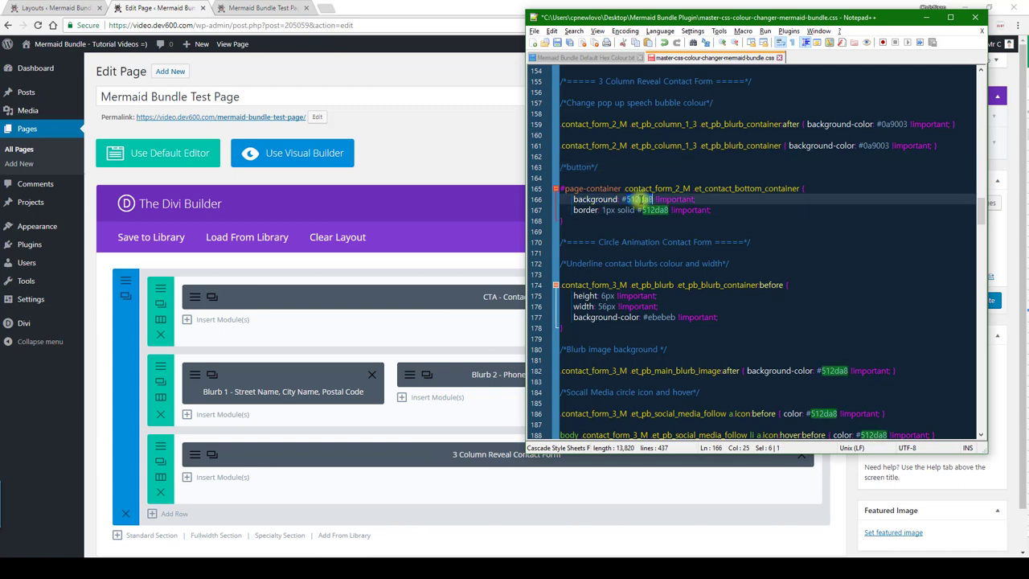
Copy the mint green hex code from the colour notes and set the button's border colour in the CSS to #a1fb9c
click(599, 58)
double_click(564, 210)
key(ctrl+c)
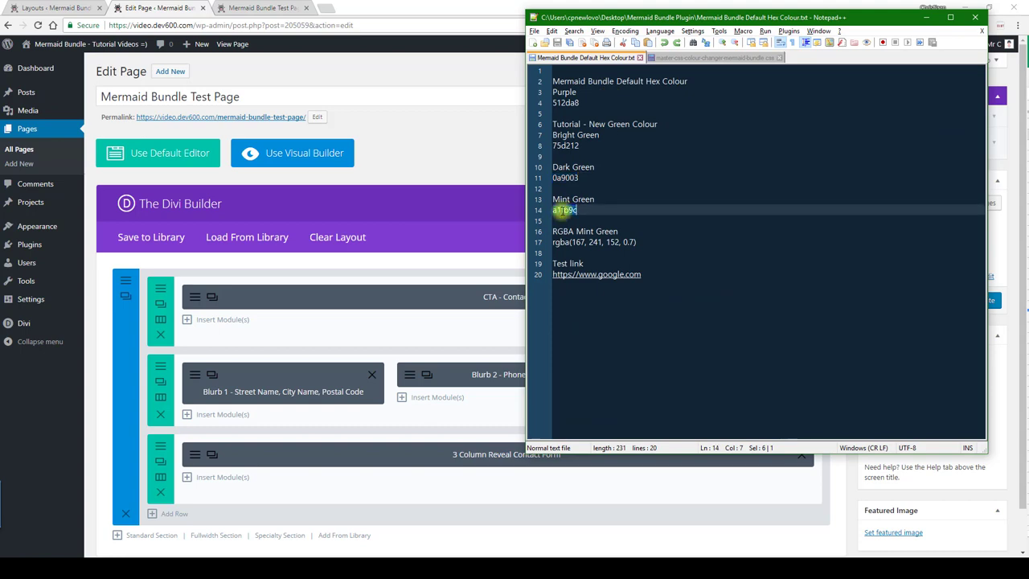
click(696, 60)
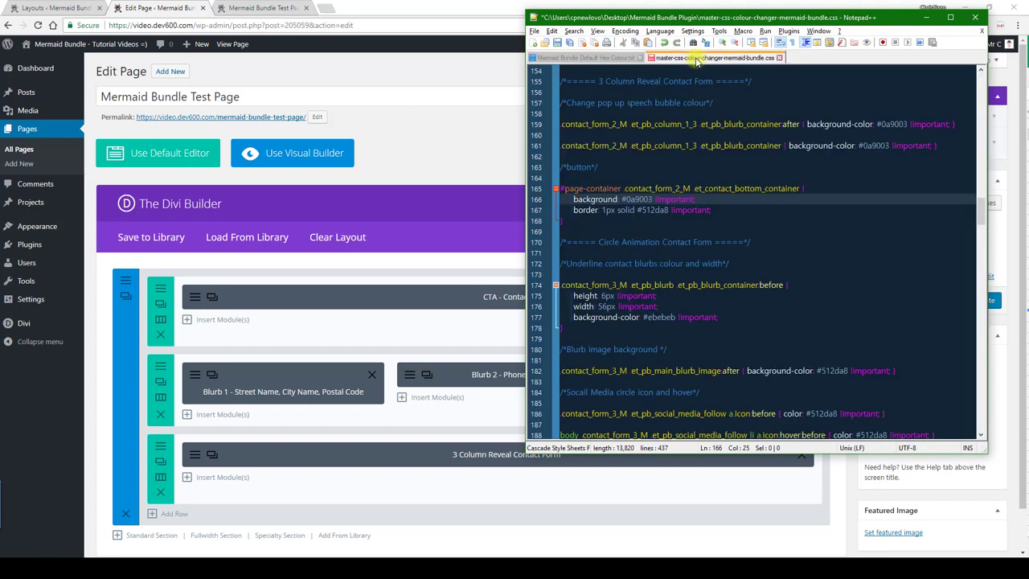
click(657, 210)
double_click(658, 210)
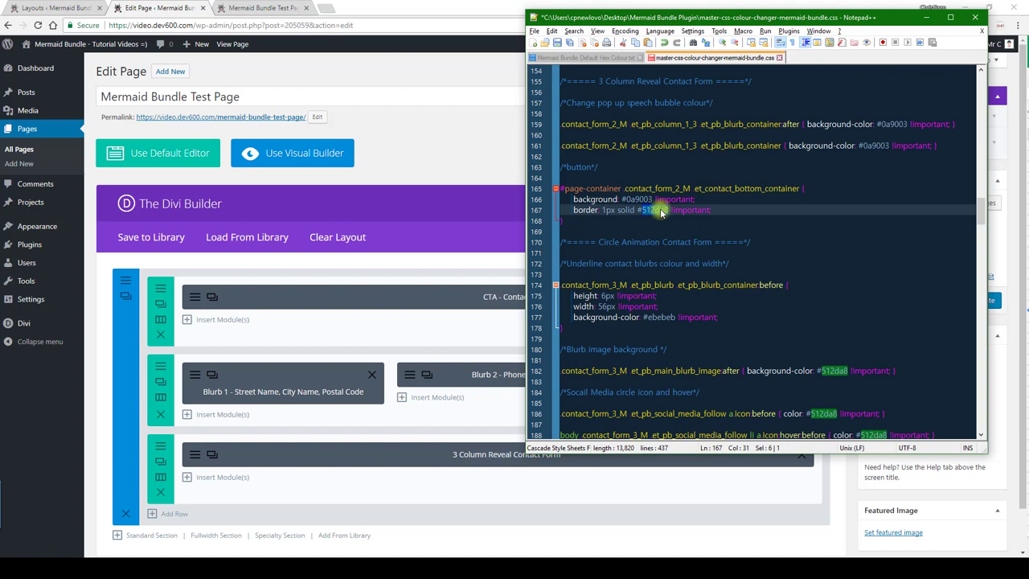
key(ctrl+v)
Copy the 3 Column Reveal Contact Form CSS block into the page's Divi Builder custom CSS and save the settings
drag(570, 223, 549, 81)
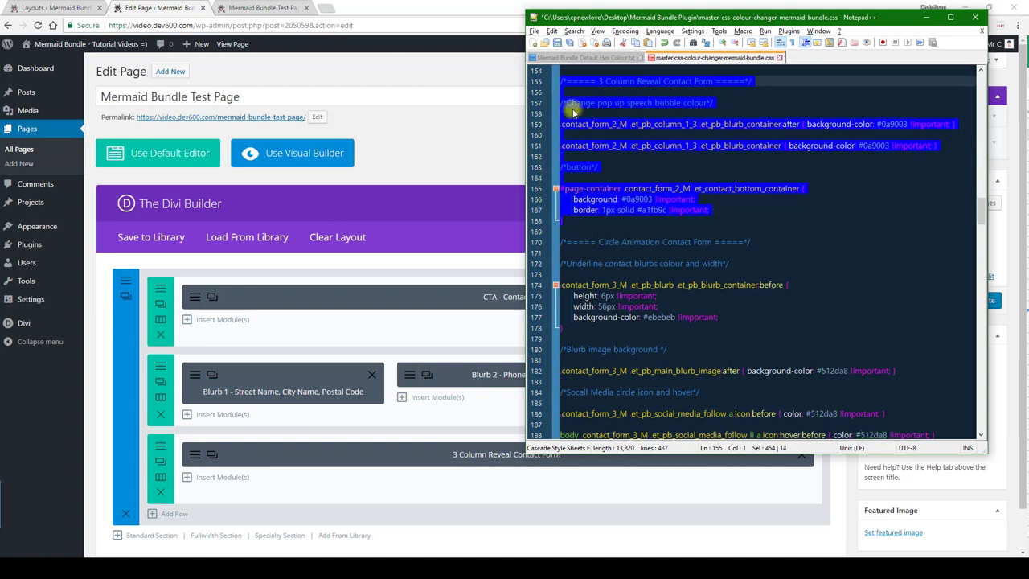
click(402, 199)
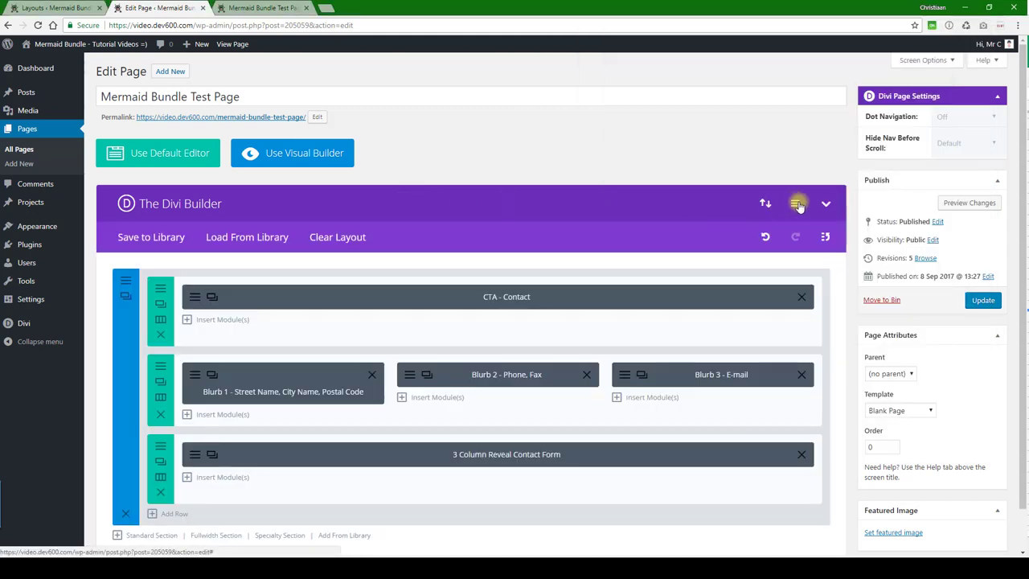
click(795, 204)
click(480, 296)
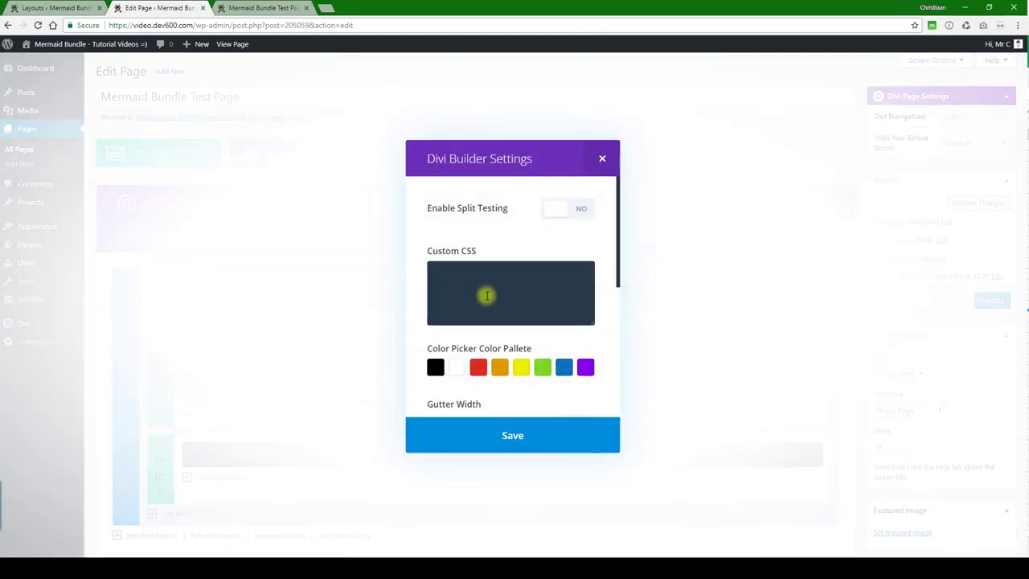
key(ctrl+v)
click(507, 439)
Update the page and check the contact form's button and location pop-up colours on the live test page
click(984, 300)
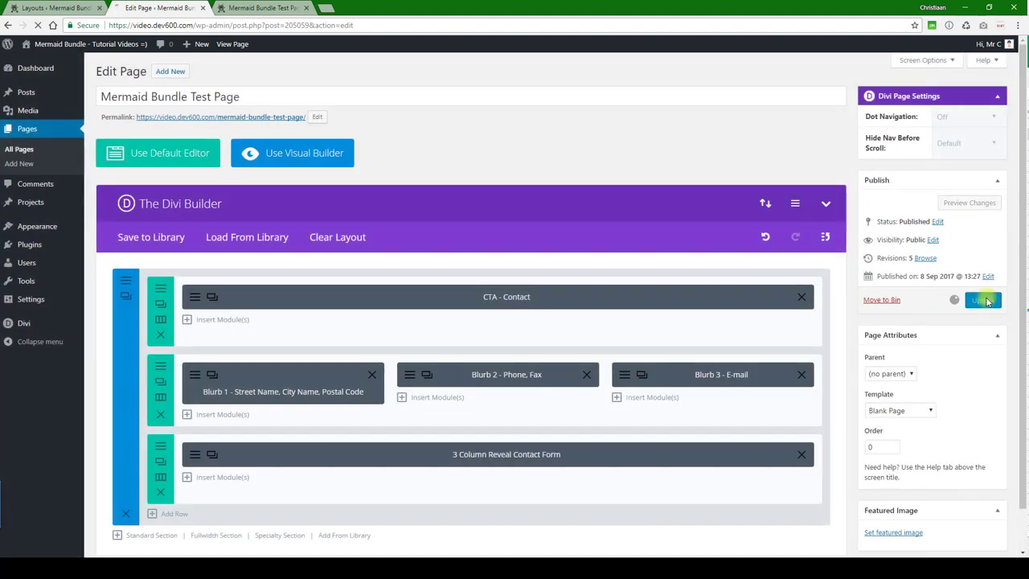
click(264, 7)
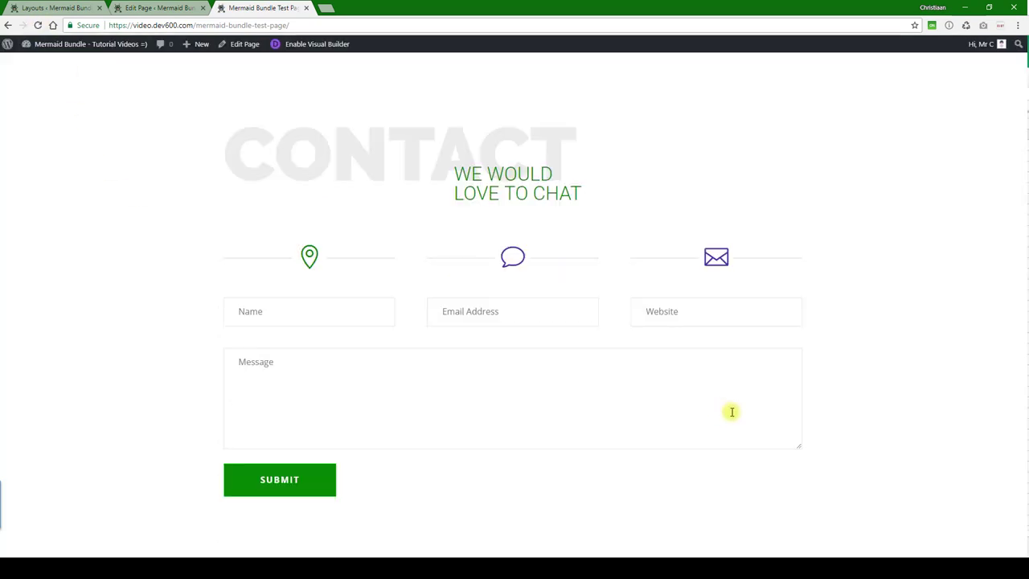
mouse_move(308, 242)
Open the 3 Column Reveal Contact Form module's settings and go to the button hover options in its design settings
click(172, 5)
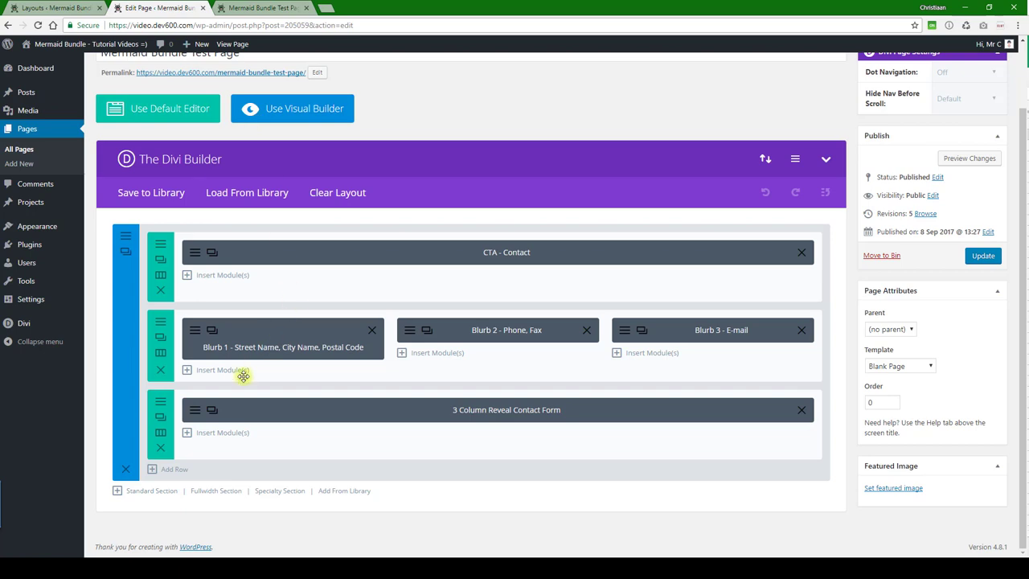
click(196, 413)
scroll(404, 326, down, 5)
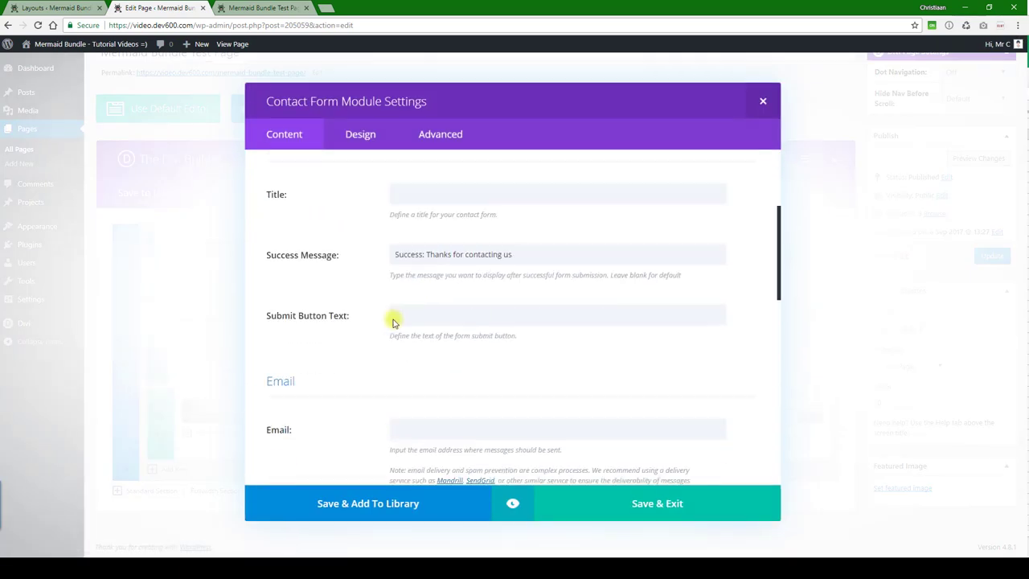
scroll(394, 322, down, 8)
click(362, 136)
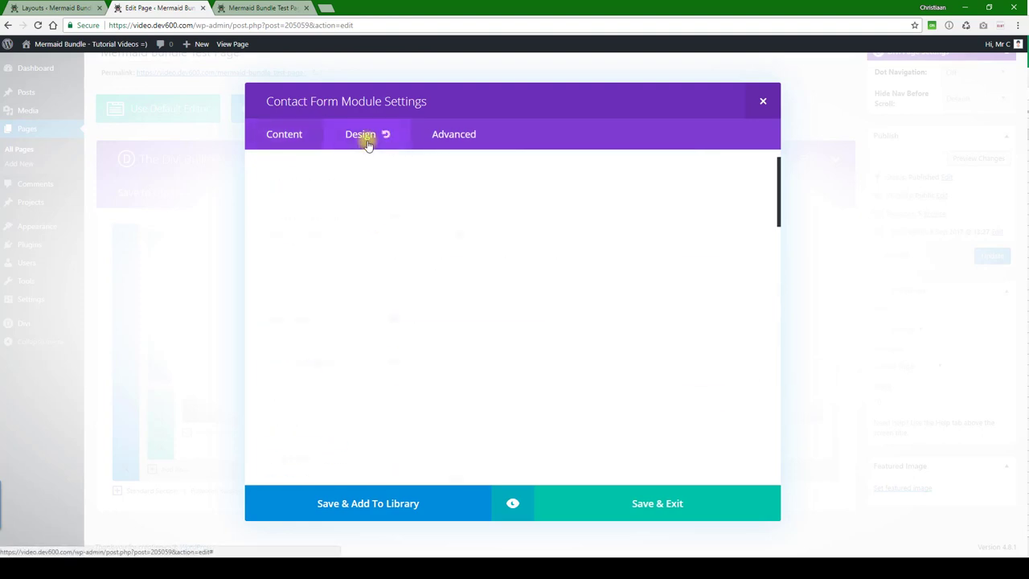
scroll(338, 260, down, 3)
scroll(339, 262, down, 8)
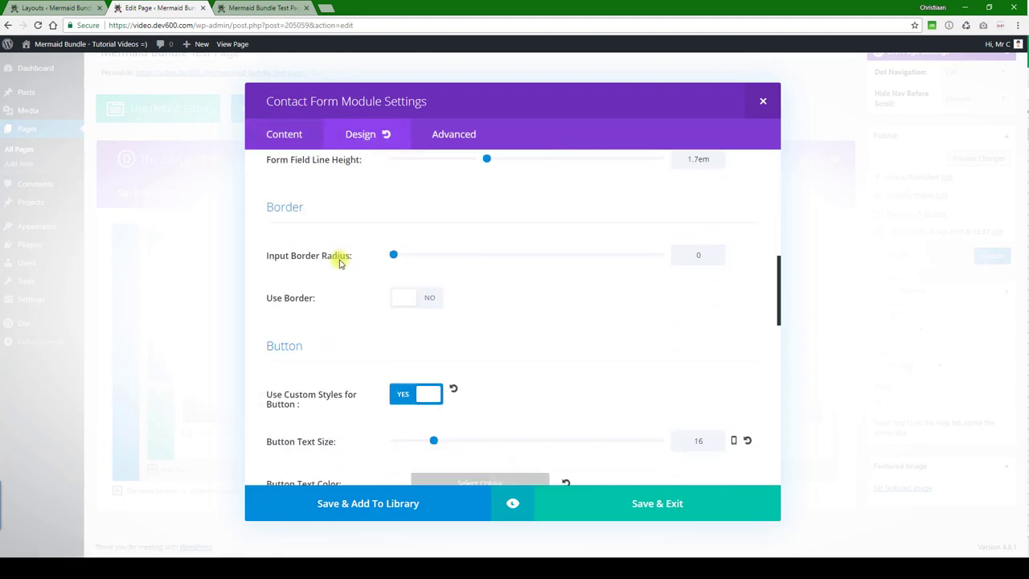
scroll(377, 256, down, 2)
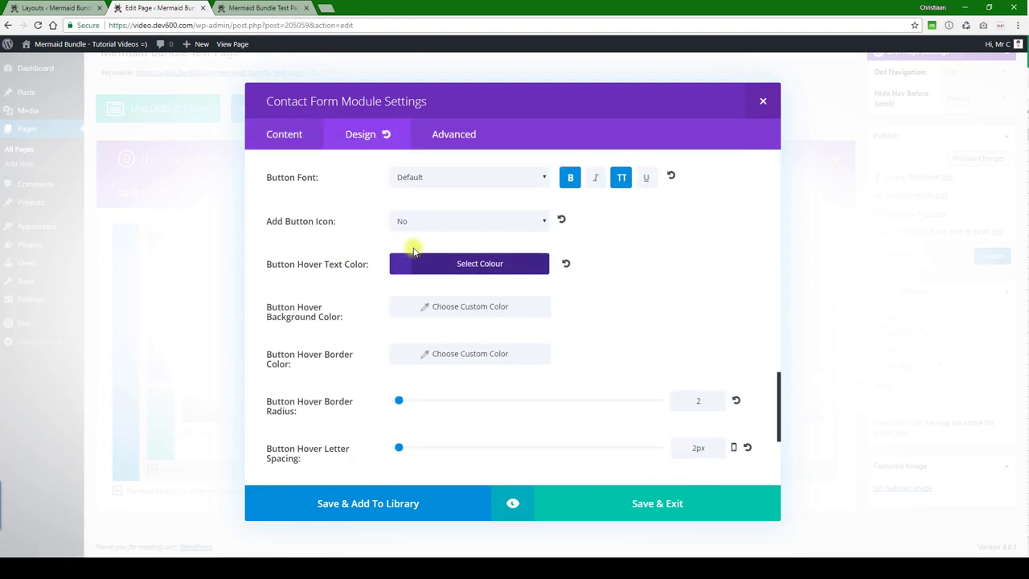
Copy the dark green hex code from the colour notes, set the button hover text colour to #0a9003 and save the module
click(300, 555)
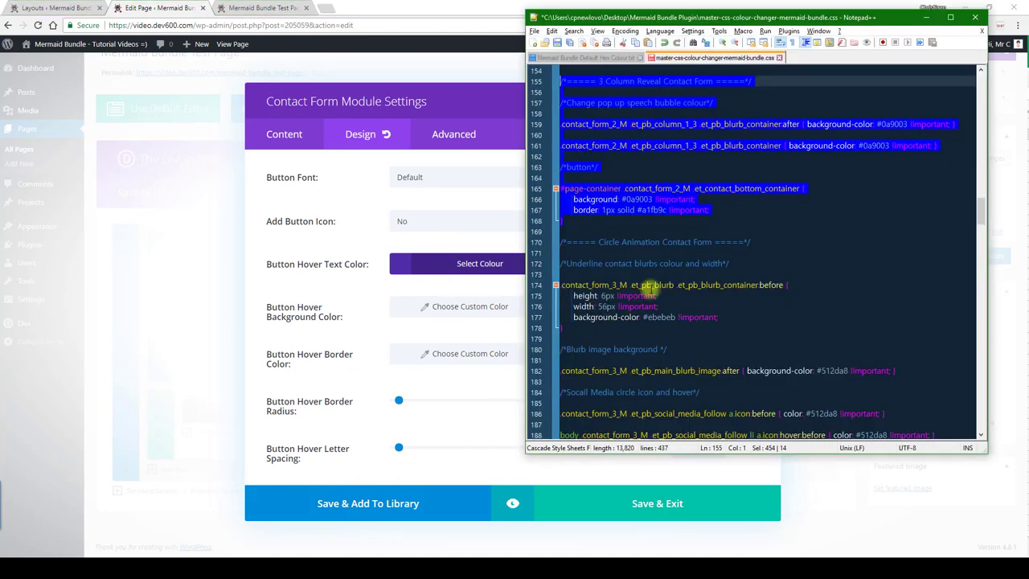
click(585, 57)
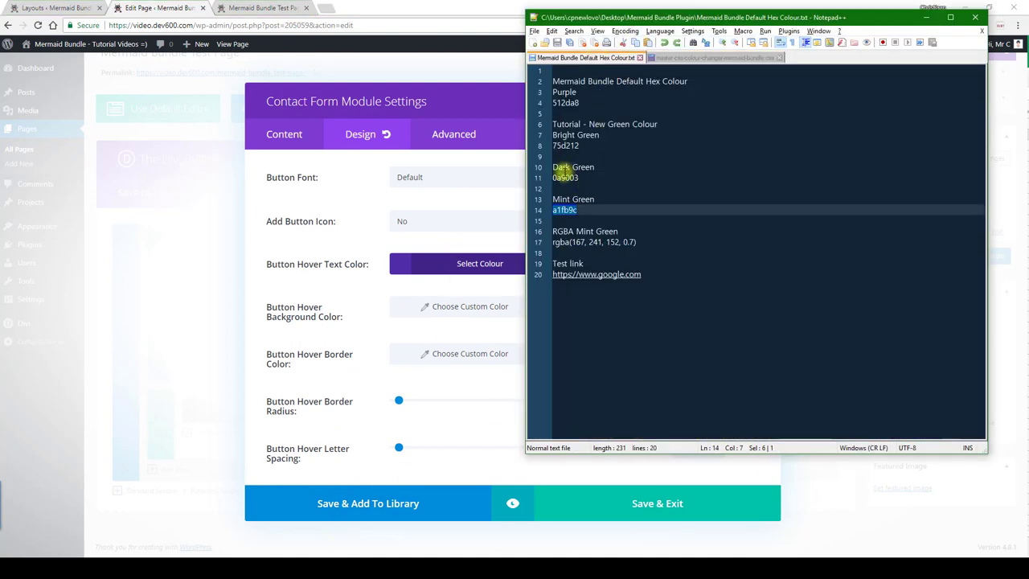
double_click(564, 178)
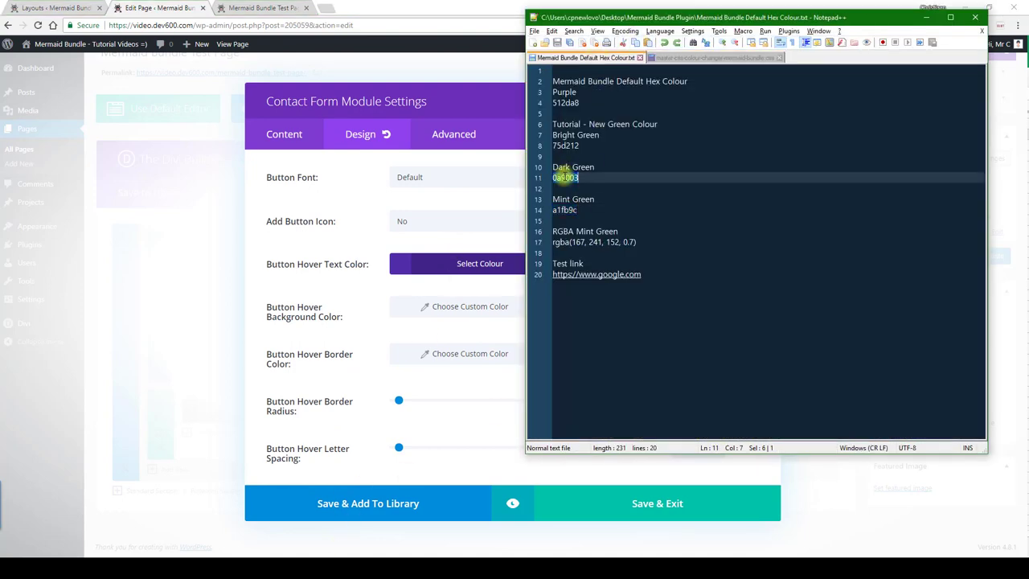
click(480, 264)
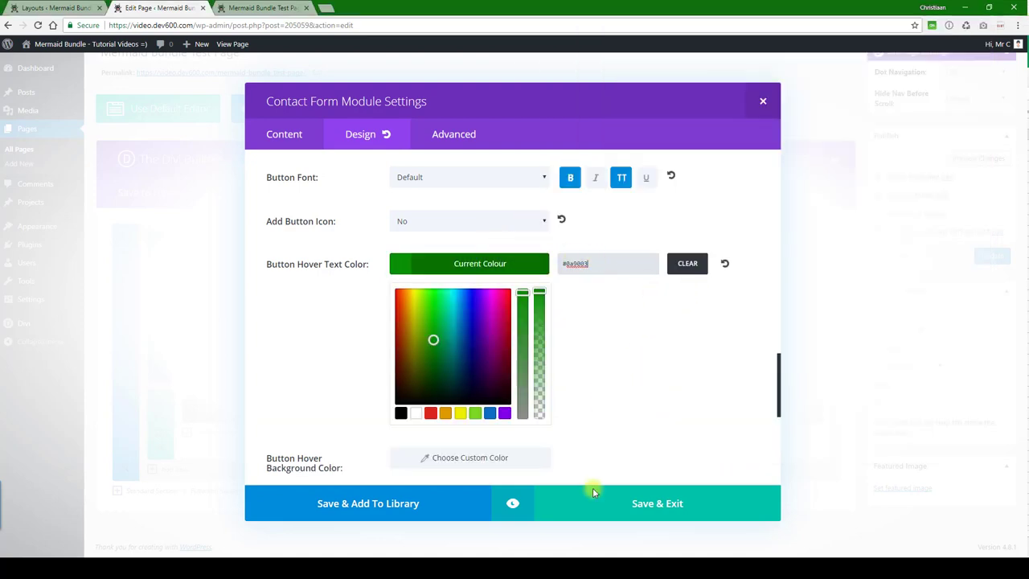
click(608, 501)
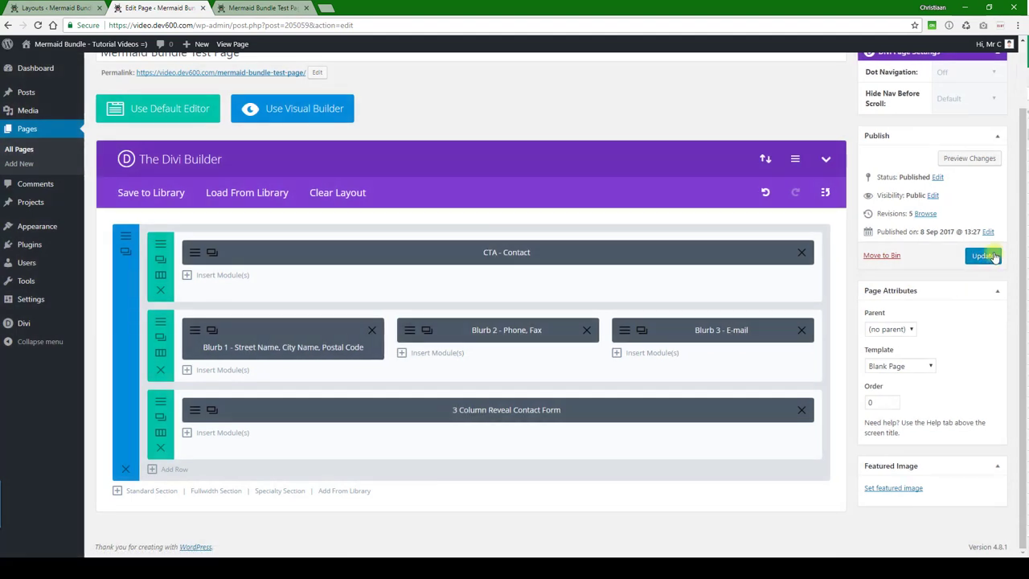
Update the page and reload the live test page to check the Submit button's hover colour
click(994, 254)
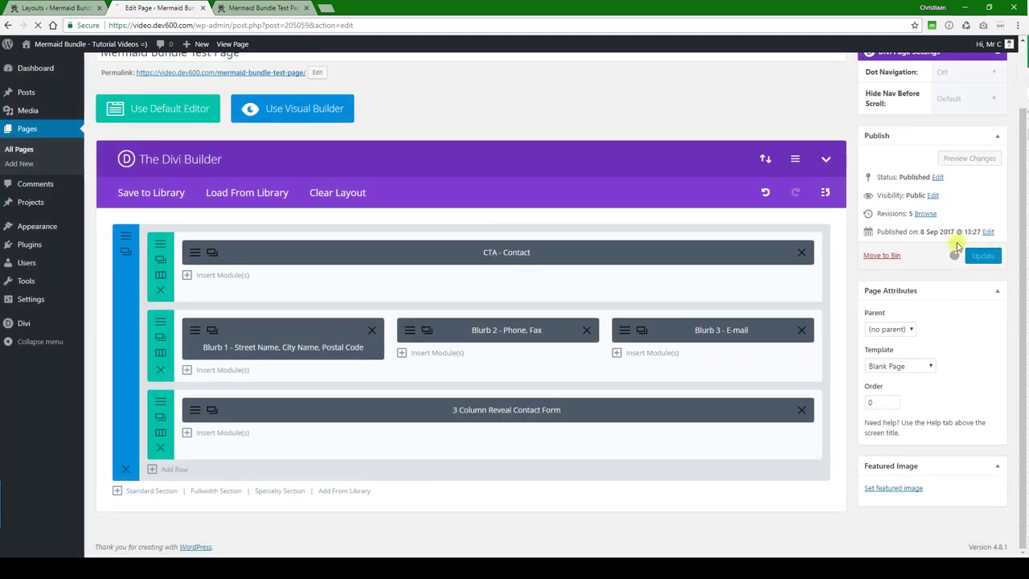
click(262, 7)
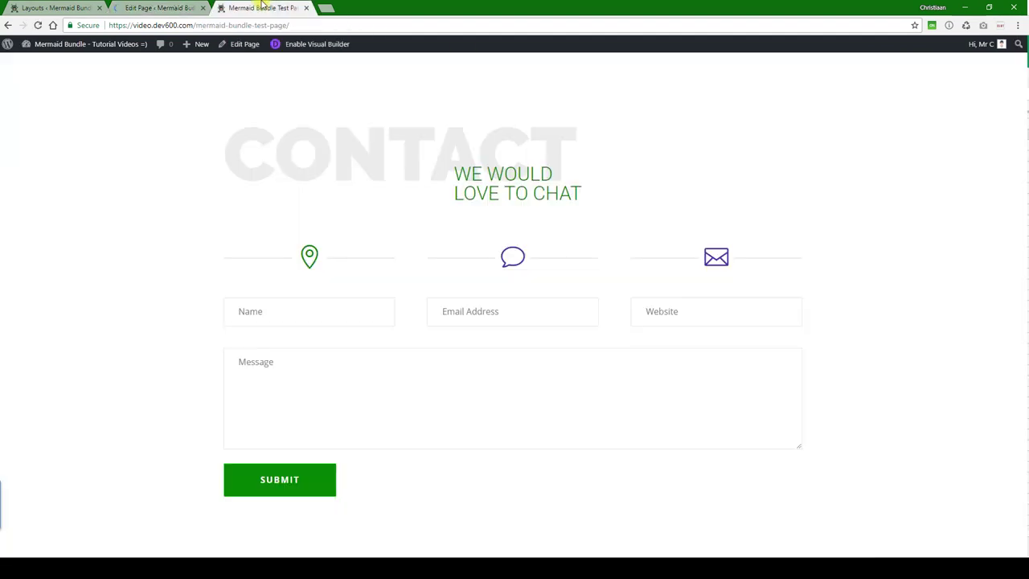
click(38, 26)
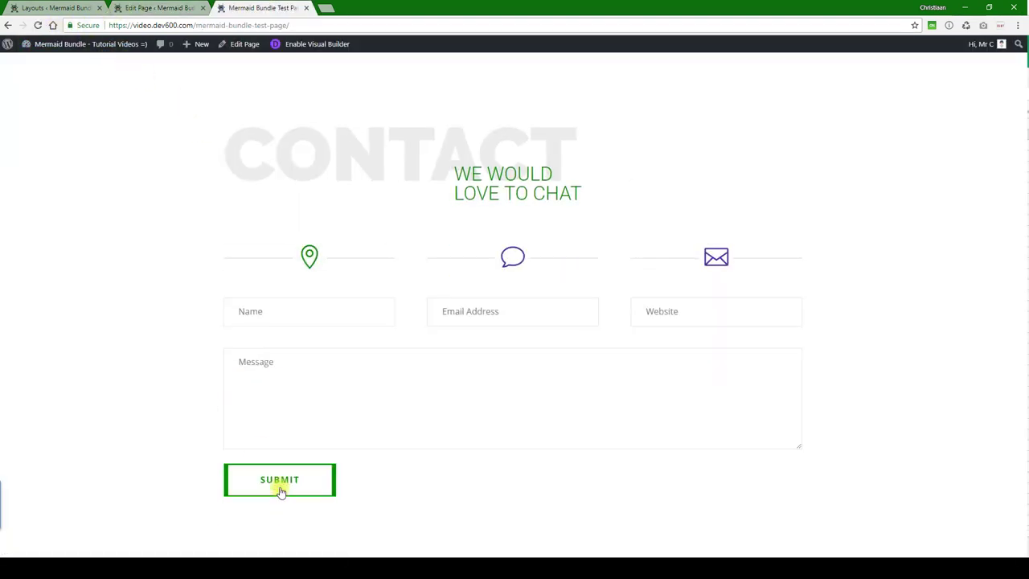